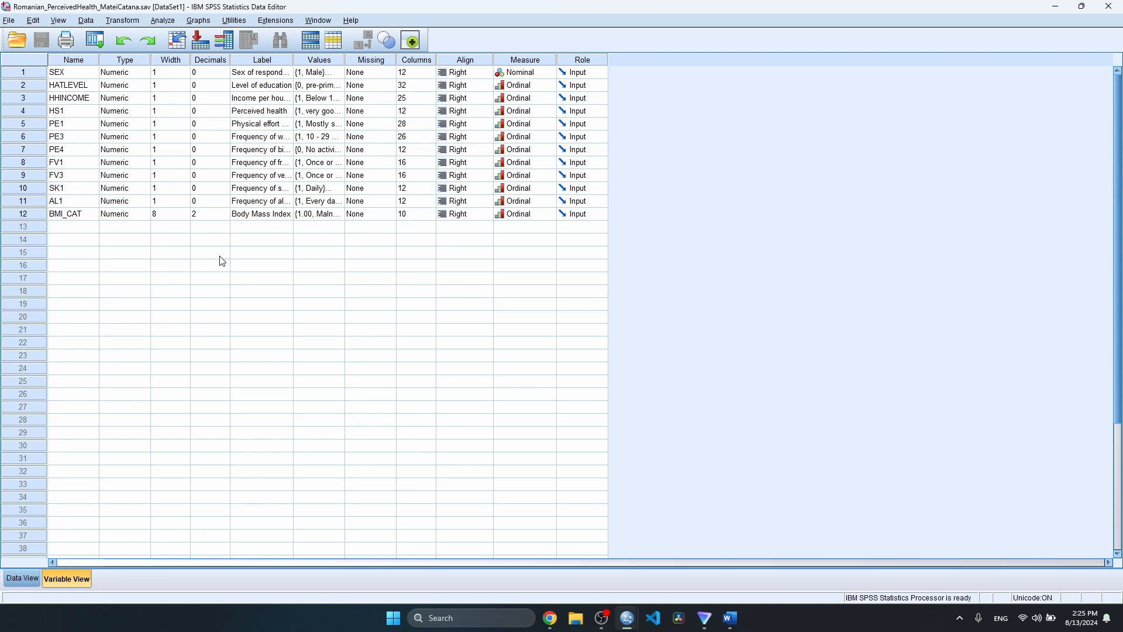
- Start Recode into Different Variables and show variable names instead of labels in its variable list
{"action": "left_click", "coordinate": [221, 255]}
{"action": "left_click", "coordinate": [130, 22]}
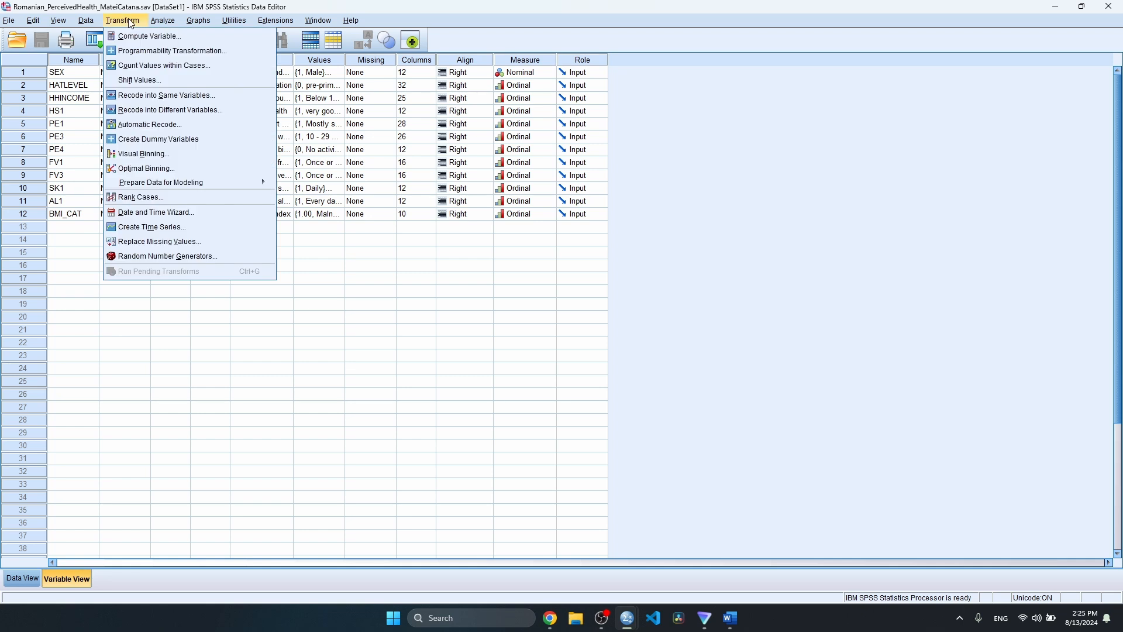
{"action": "left_click", "coordinate": [151, 112]}
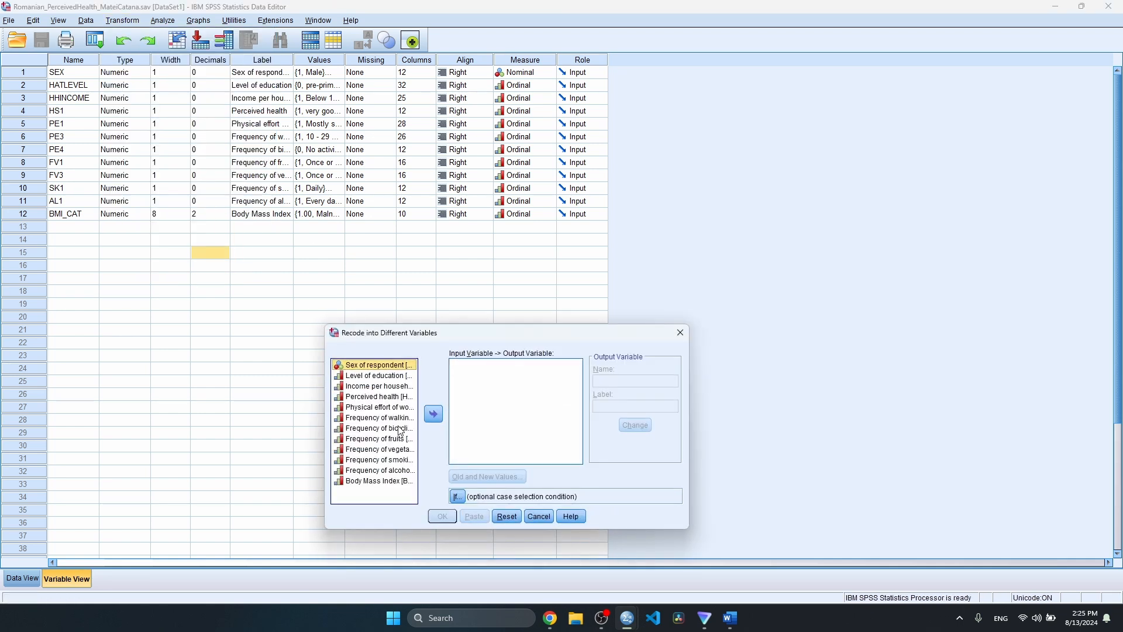
{"action": "right_click", "coordinate": [387, 389]}
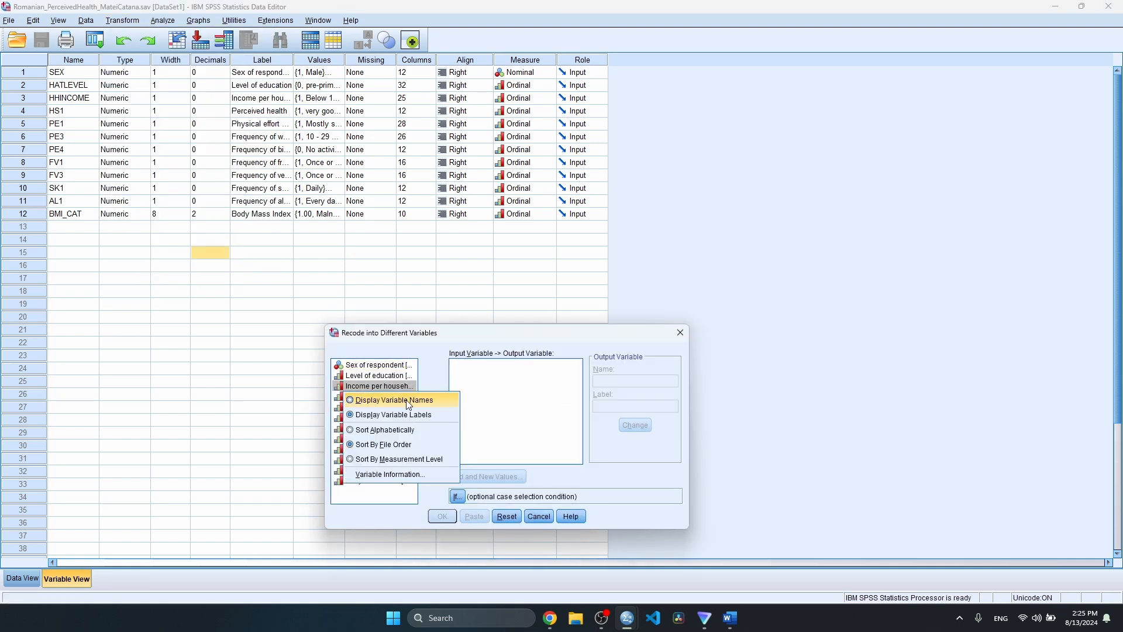
{"action": "left_click", "coordinate": [409, 401]}
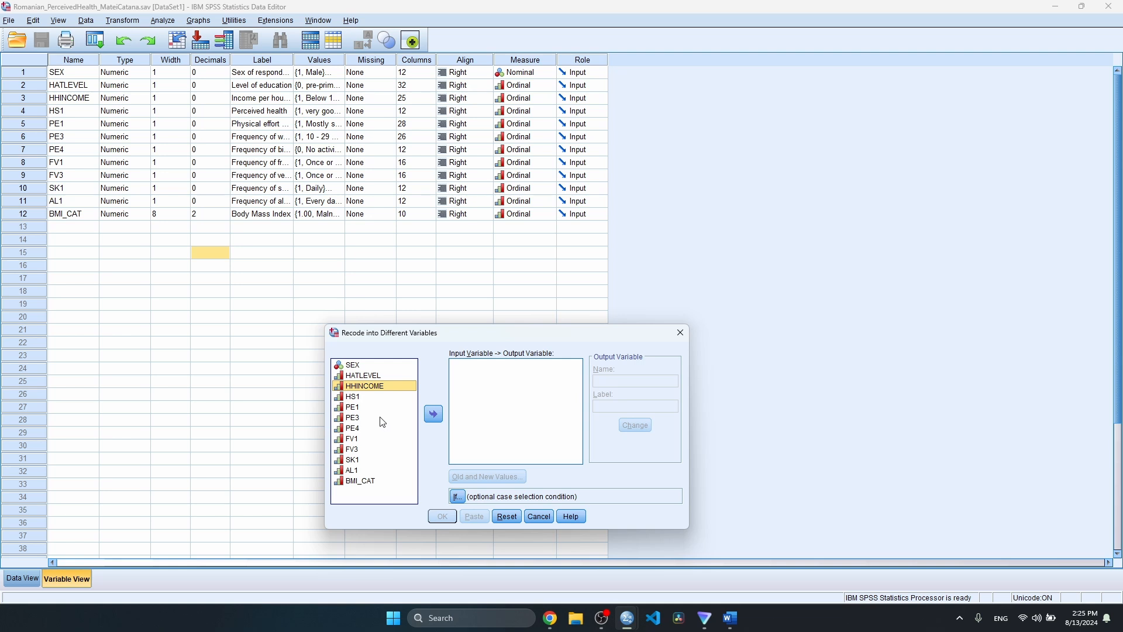
- Choose HS1 as the variable to recode and name its output variable HS1_CAT
{"action": "left_click", "coordinate": [363, 397]}
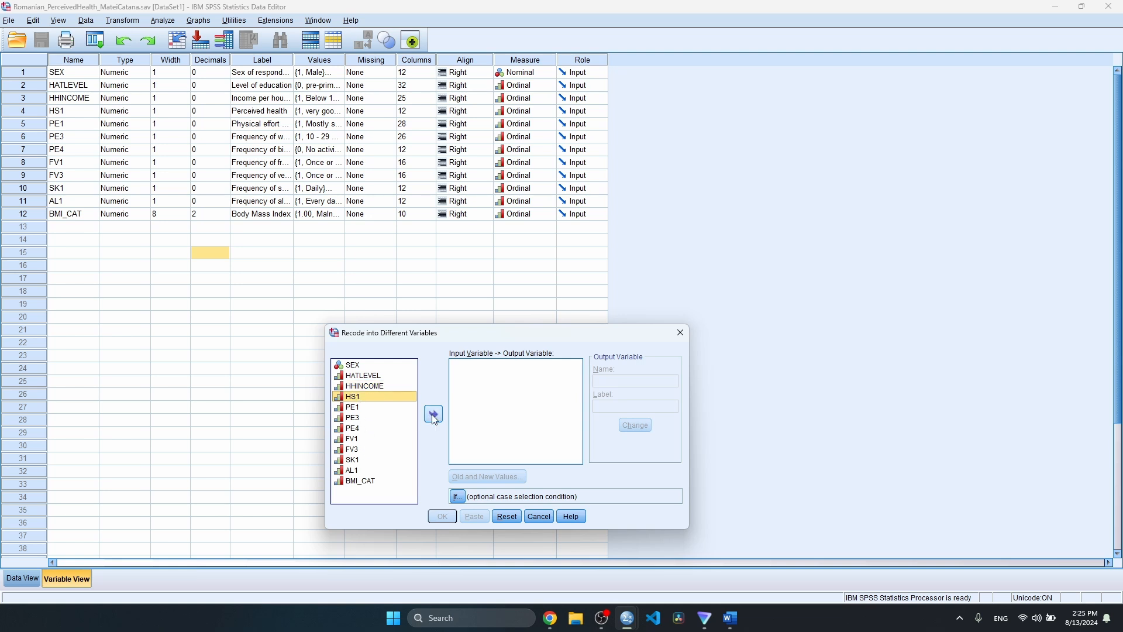
{"action": "left_click", "coordinate": [434, 414]}
{"action": "left_click", "coordinate": [619, 379]}
{"action": "type", "text": "hs1"}
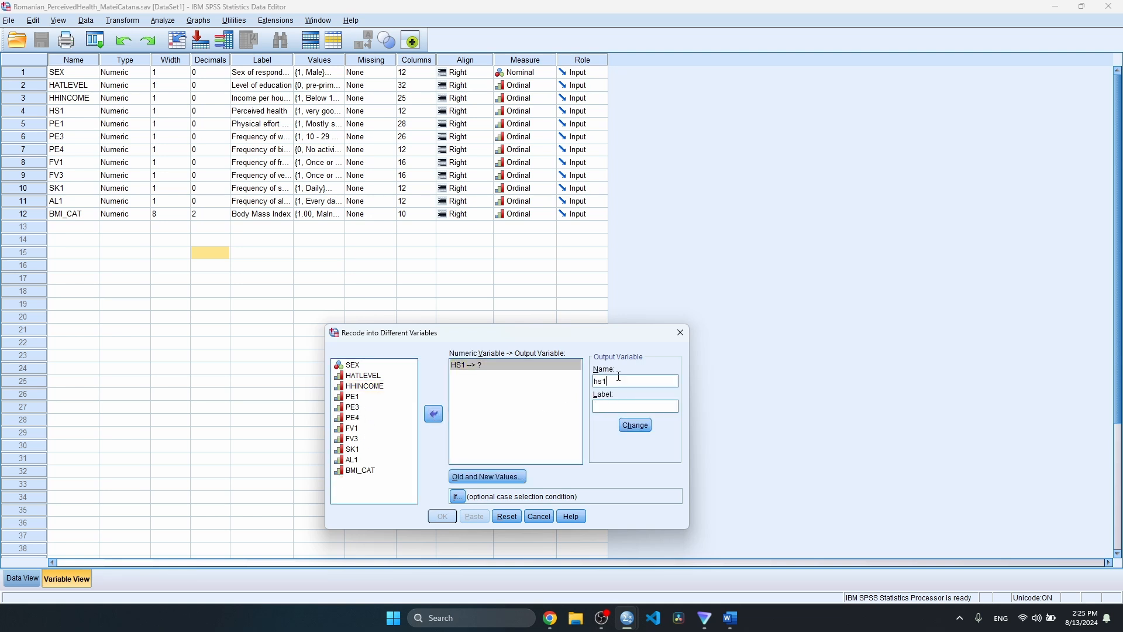
{"action": "key", "text": "BackSpace"}
{"action": "key", "text": "BackSpace"}
{"action": "type", "text": "HS1_CAT"}
{"action": "left_click", "coordinate": [635, 425]}
- In the old and new values for HS1, add a rule recoding the range 1 through 3 to 1
{"action": "left_click", "coordinate": [487, 476]}
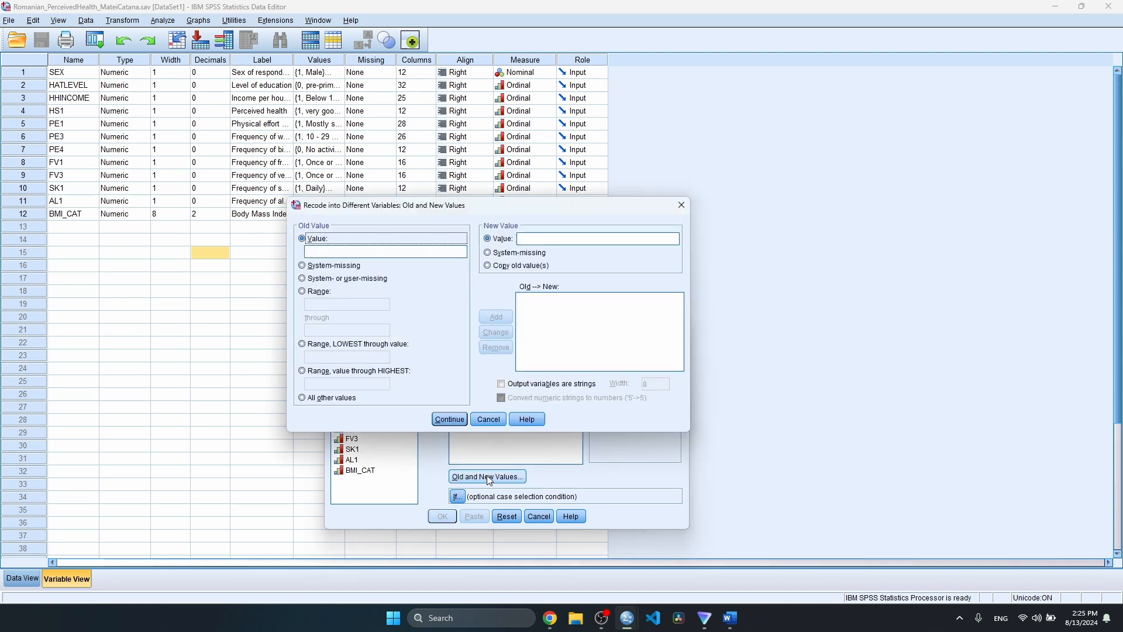
{"action": "left_click", "coordinate": [320, 303]}
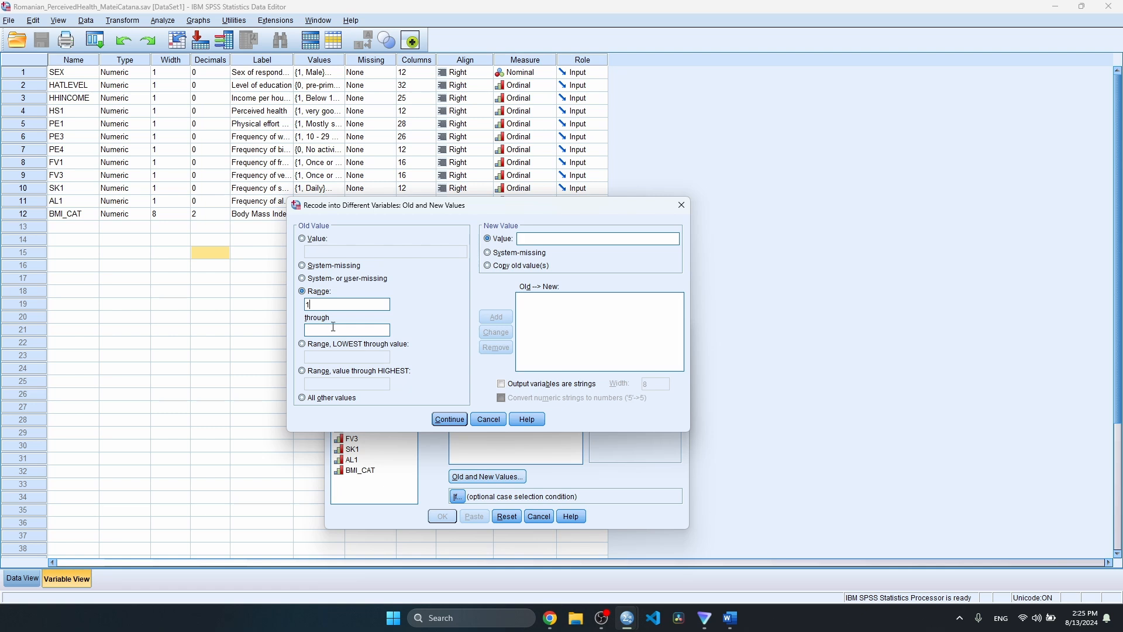
{"action": "left_click", "coordinate": [523, 238]}
{"action": "type", "text": "1"}
{"action": "left_click", "coordinate": [507, 321]}
- Add a rule recoding HS1 values 4 through 5 to 2 and accept the value mappings
{"action": "type", "text": "4"}
{"action": "left_click", "coordinate": [347, 329]}
{"action": "type", "text": "5"}
{"action": "left_click", "coordinate": [621, 239]}
{"action": "type", "text": "2"}
{"action": "left_click", "coordinate": [502, 317]}
{"action": "left_click", "coordinate": [450, 419]}
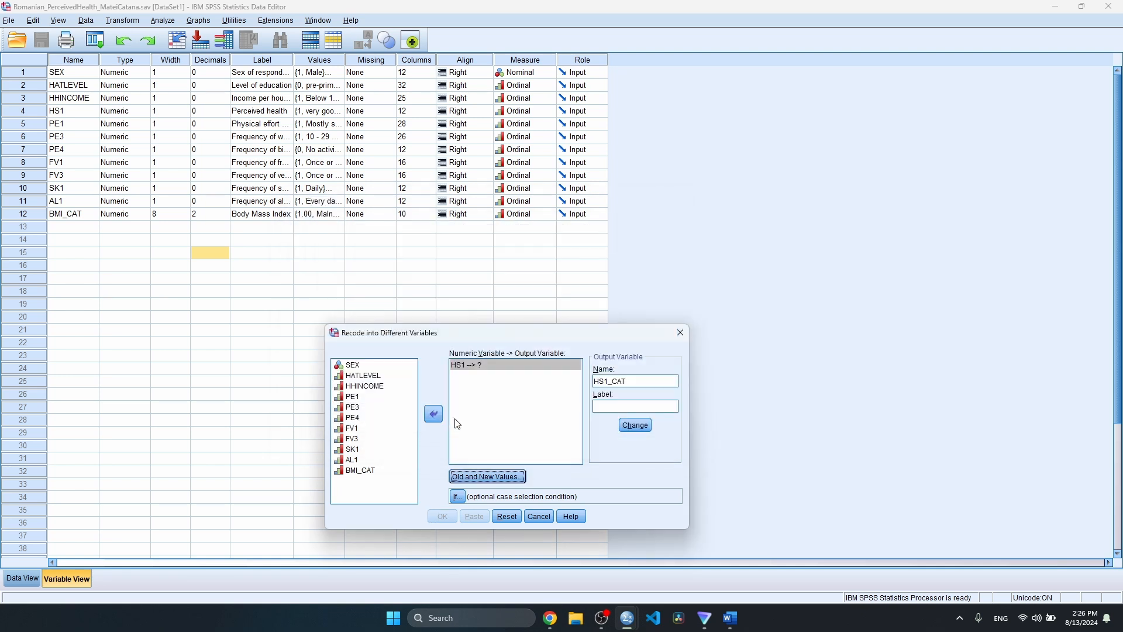
- Assign HS1_CAT as the output variable, run the recode, and close the output viewer without saving
{"action": "left_click", "coordinate": [635, 426]}
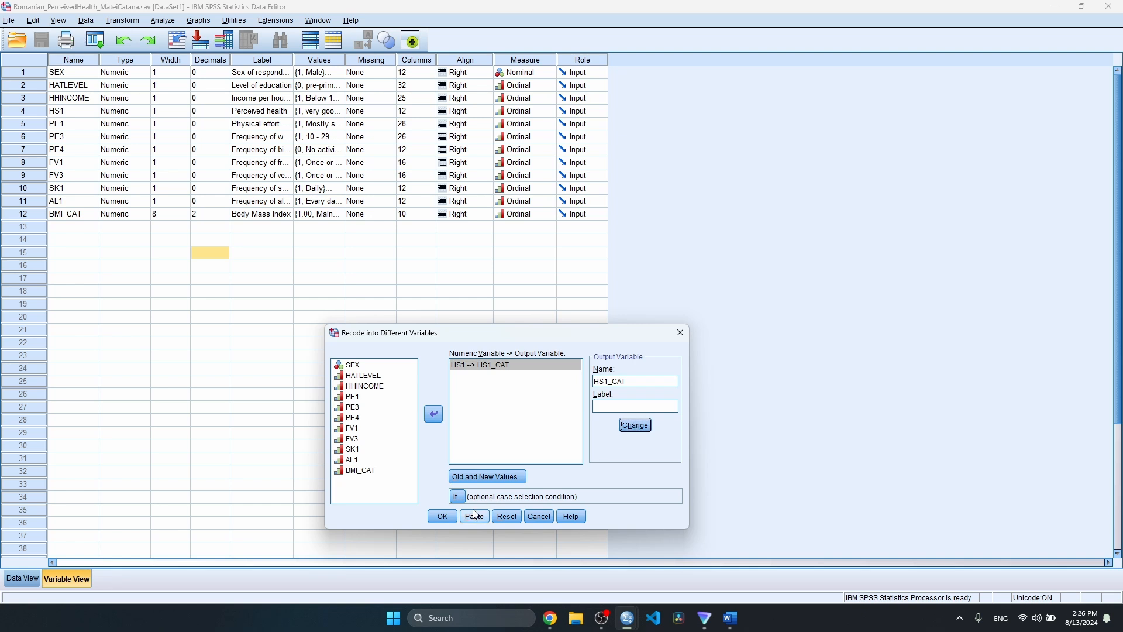
{"action": "left_click", "coordinate": [441, 516]}
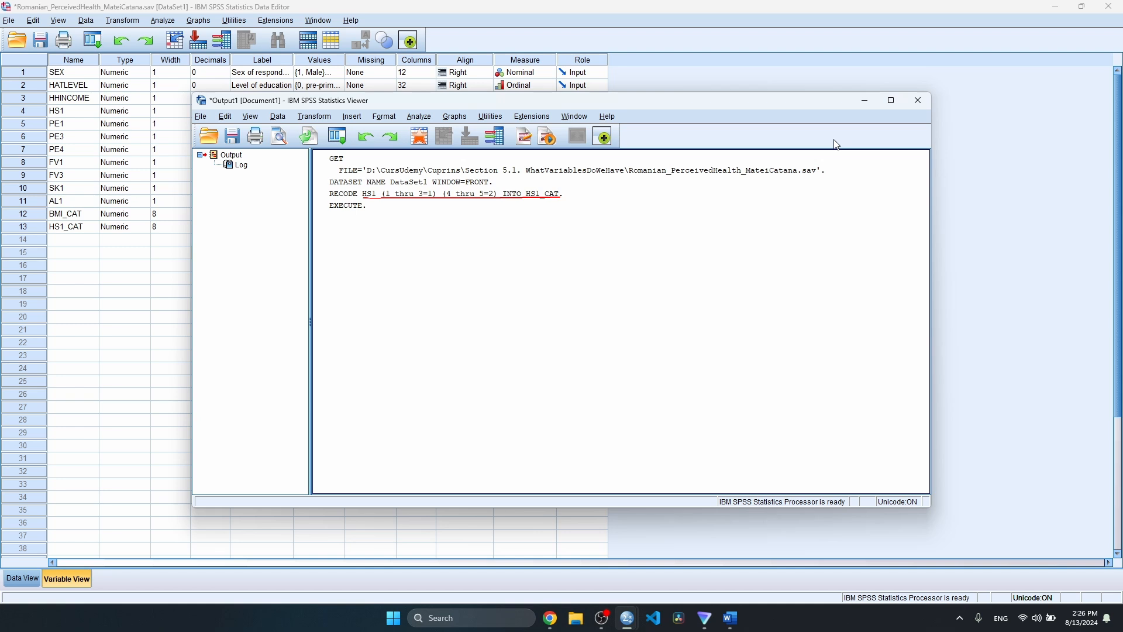
{"action": "left_click", "coordinate": [915, 101]}
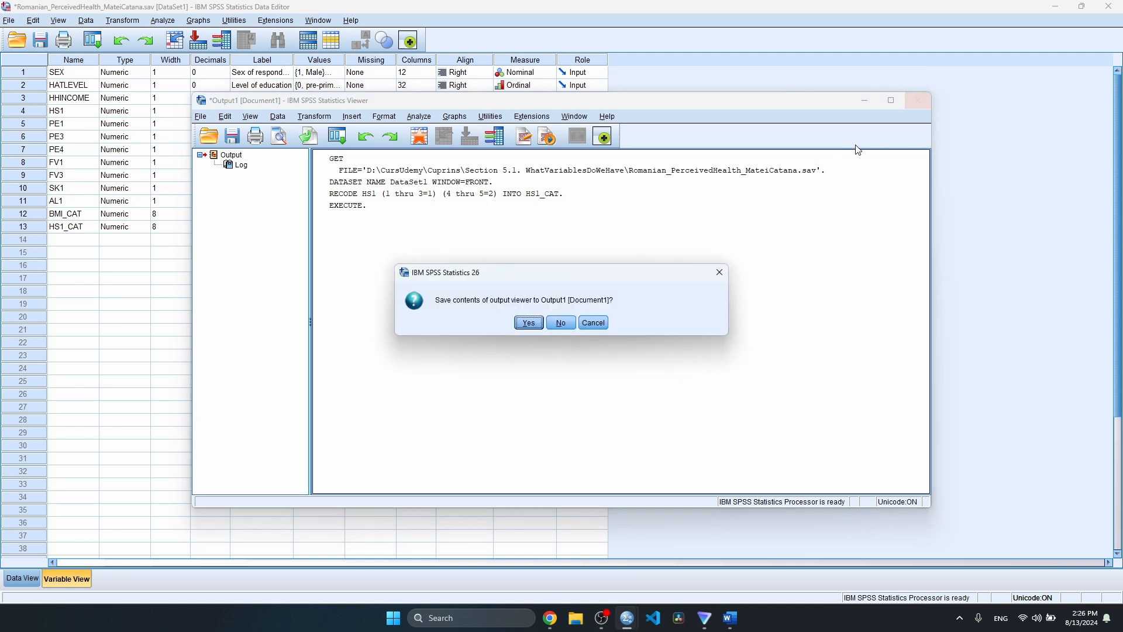
{"action": "left_click", "coordinate": [560, 323]}
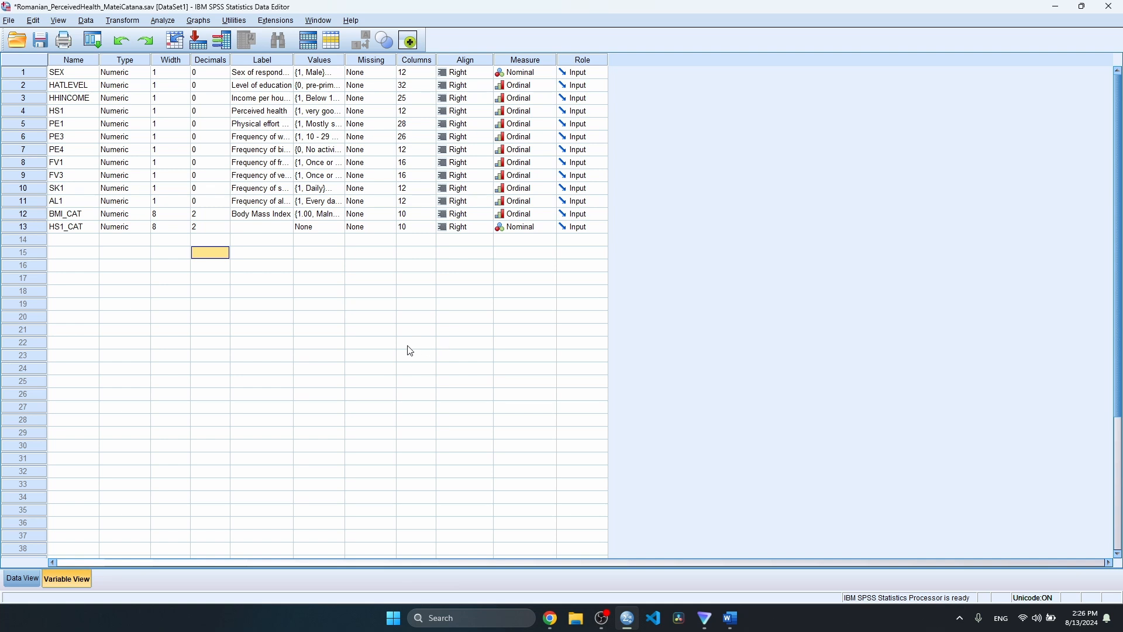
- Compare the original HS1 values with the recoded HS1_CAT values across several data rows, and return to the variable definitions
{"action": "left_click", "coordinate": [24, 579]}
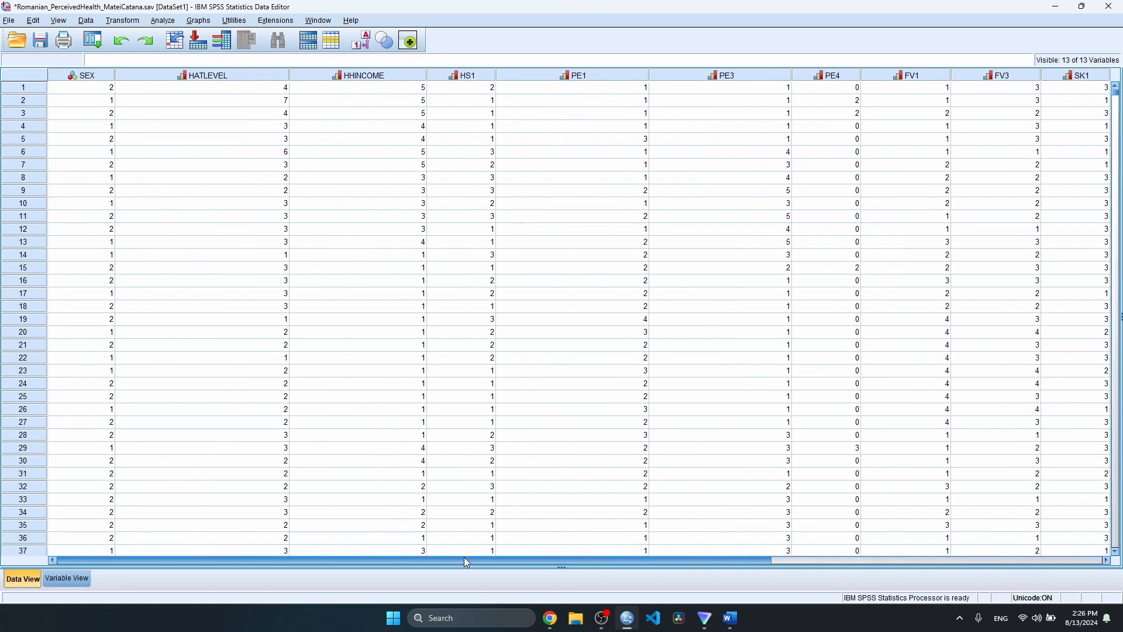
{"action": "left_click_drag", "start_coordinate": [411, 562], "coordinate": [720, 550]}
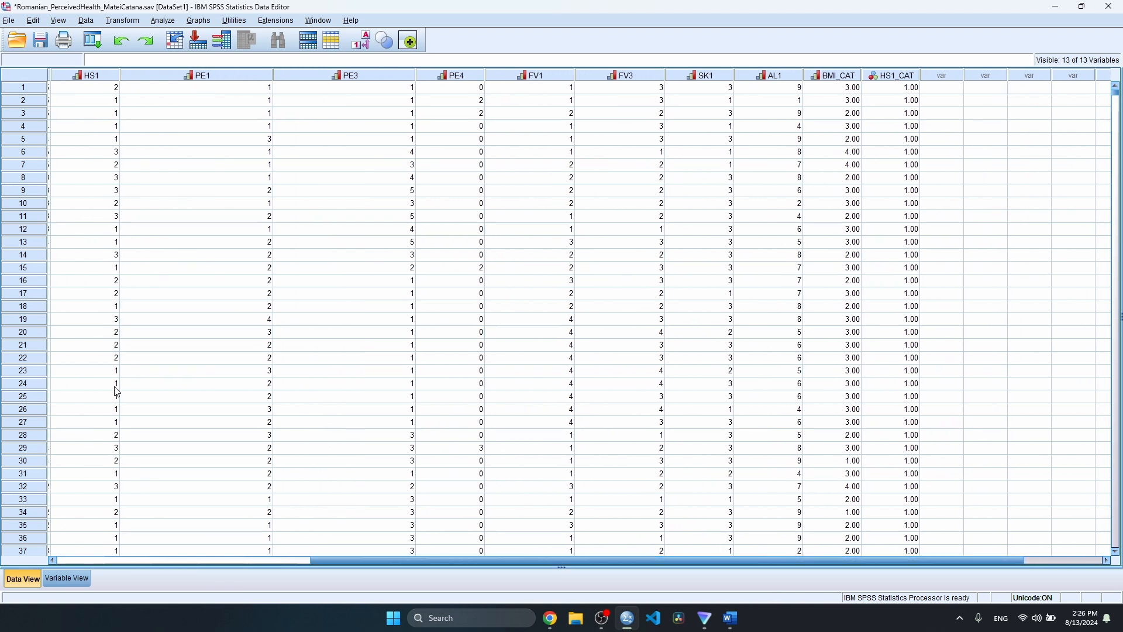
{"action": "left_click_drag", "start_coordinate": [120, 328], "coordinate": [900, 329]}
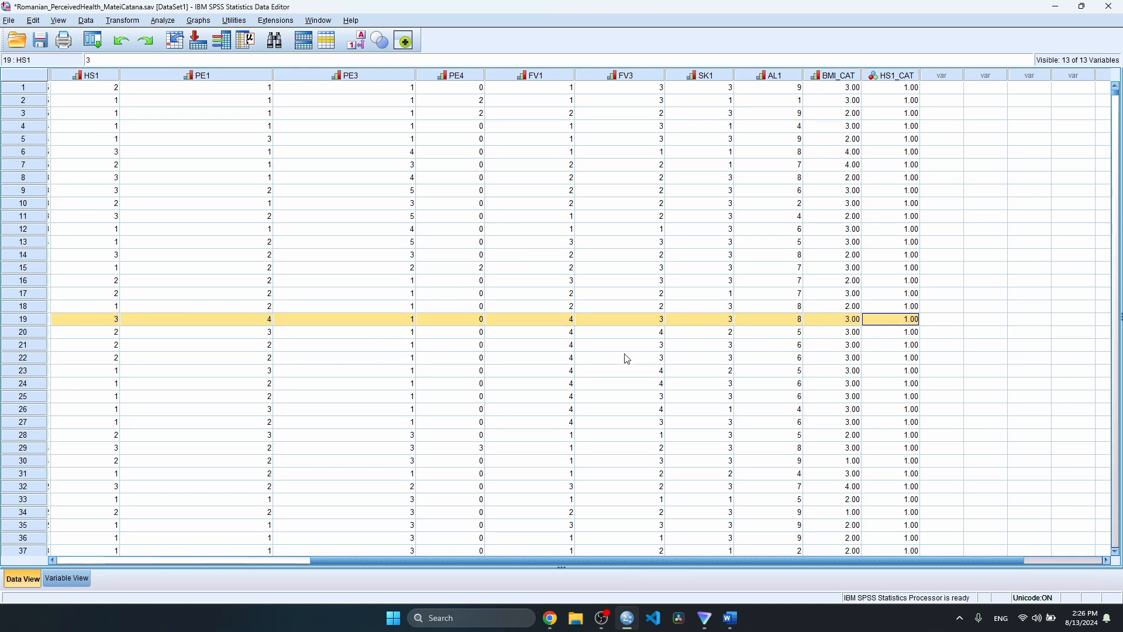
{"action": "scroll", "coordinate": [625, 357], "scroll_direction": "down", "scroll_amount": 3}
{"action": "scroll", "coordinate": [607, 360], "scroll_direction": "down", "scroll_amount": 3}
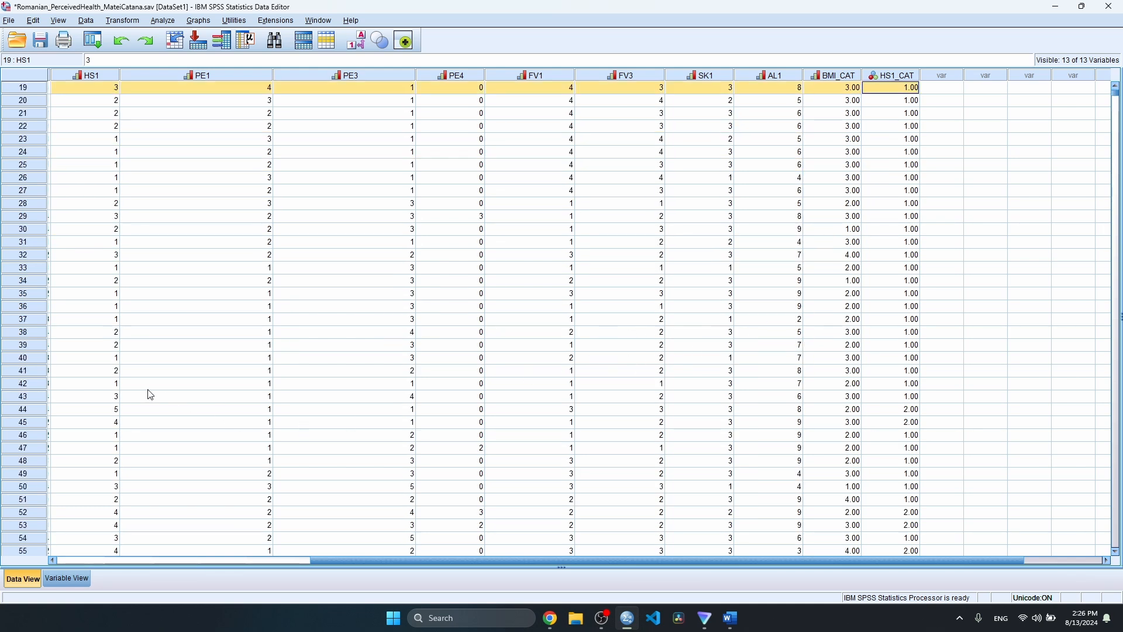
{"action": "left_click_drag", "start_coordinate": [117, 411], "coordinate": [895, 417]}
{"action": "key", "text": "ctrl+t"}
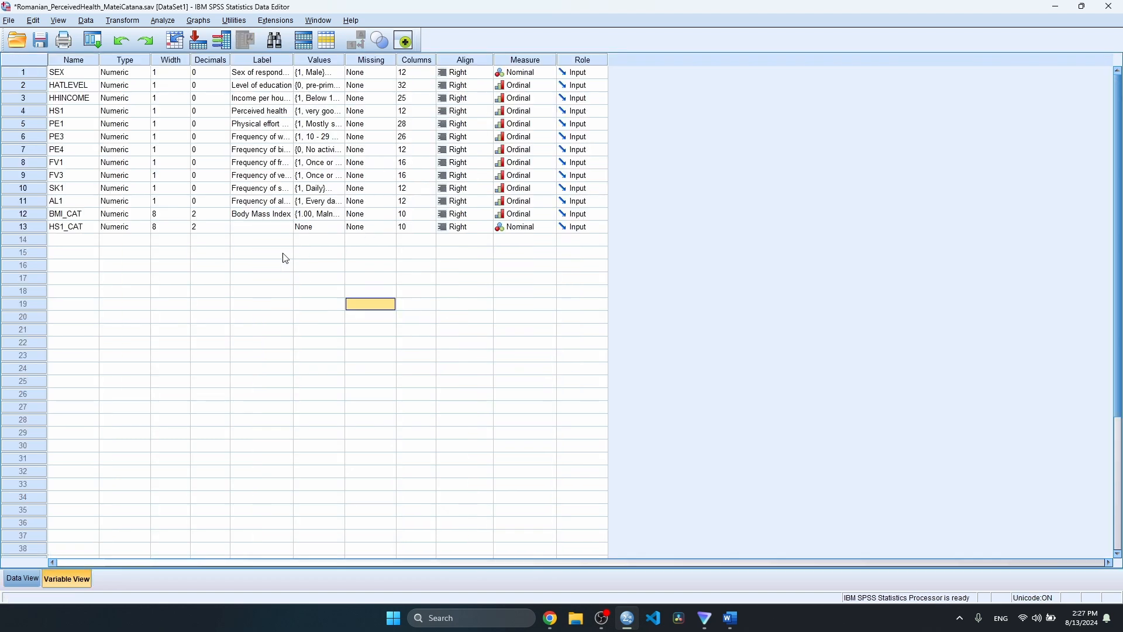
- In Recode into Different Variables, replace HS1 with HATLEVEL and enter HATLEVEL_CAT as the output variable name
{"action": "left_click", "coordinate": [162, 20]}
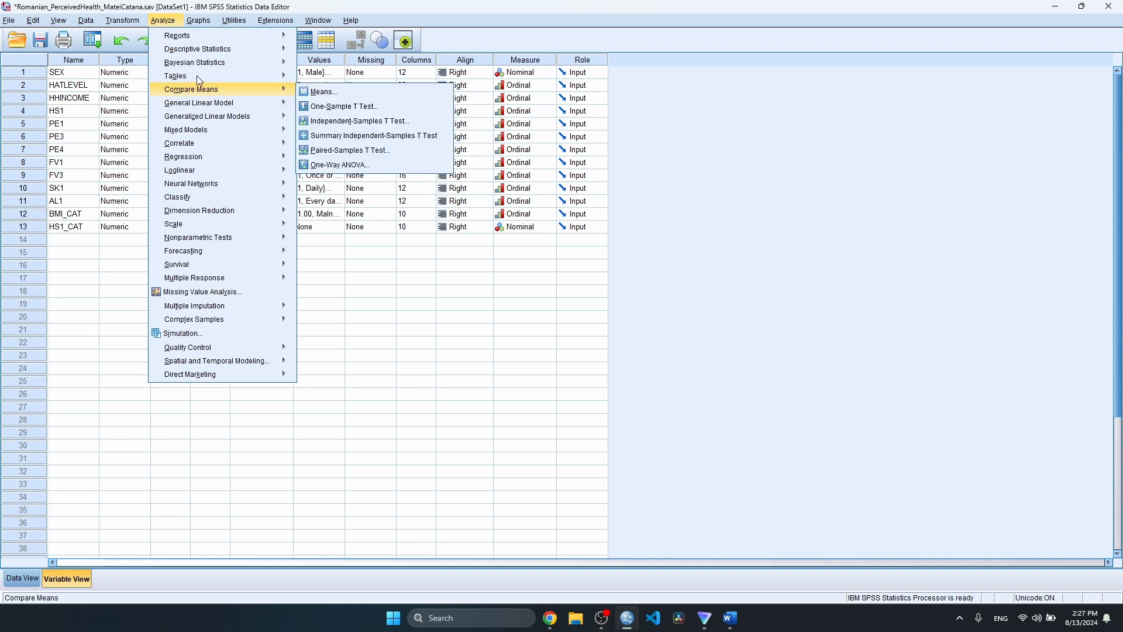
{"action": "mouse_move", "coordinate": [123, 20]}
{"action": "left_click", "coordinate": [145, 111]}
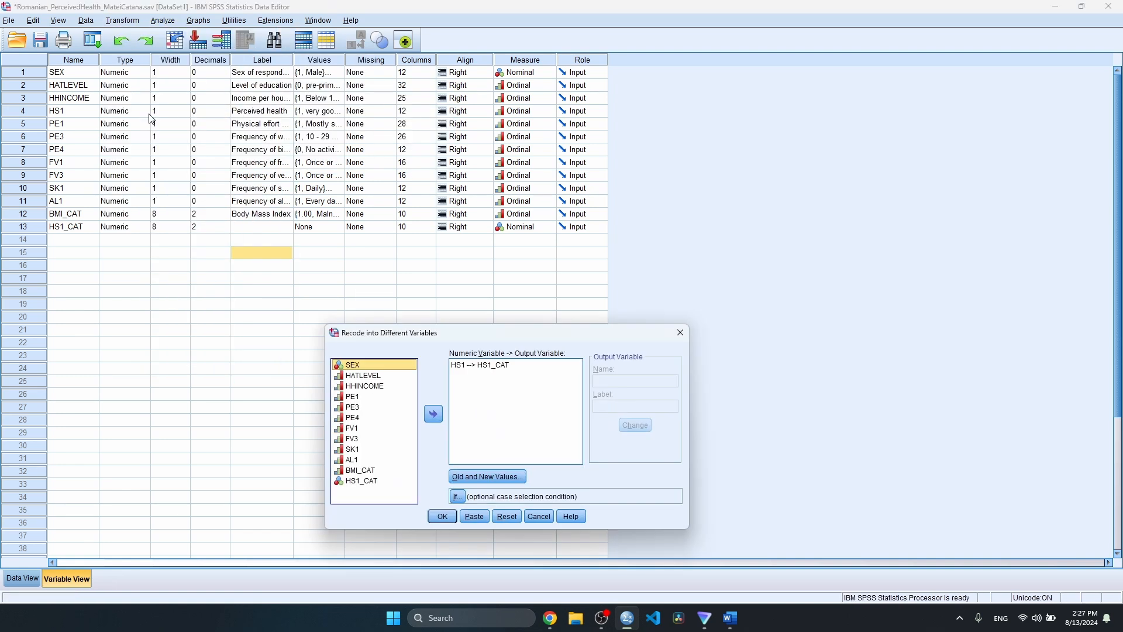
{"action": "left_click", "coordinate": [483, 365]}
{"action": "left_click", "coordinate": [434, 413]}
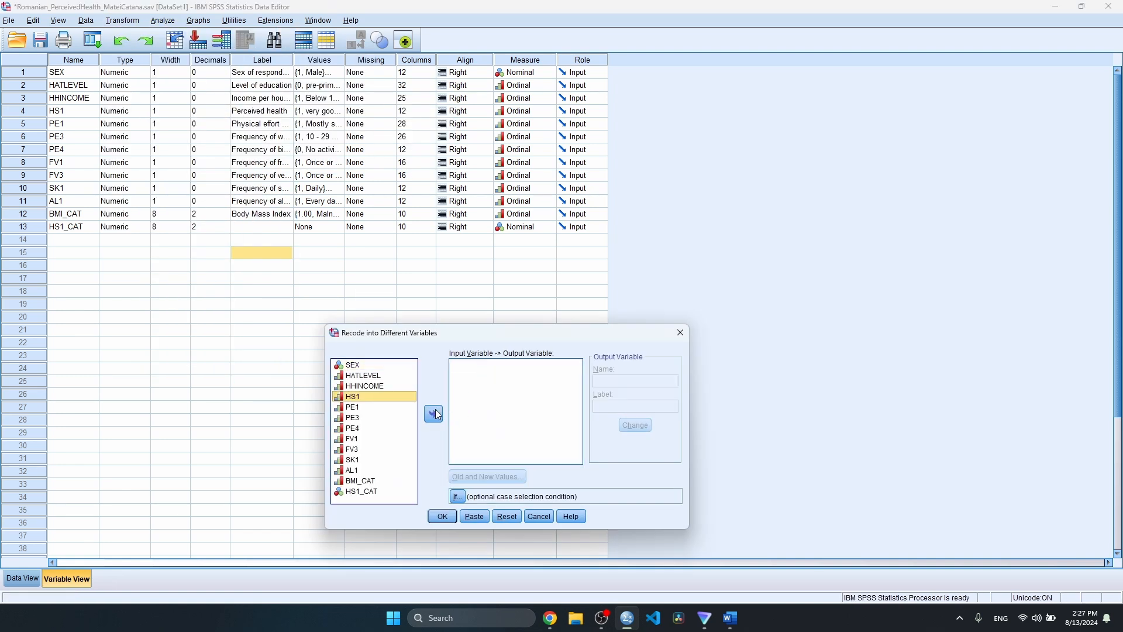
{"action": "left_click", "coordinate": [377, 381]}
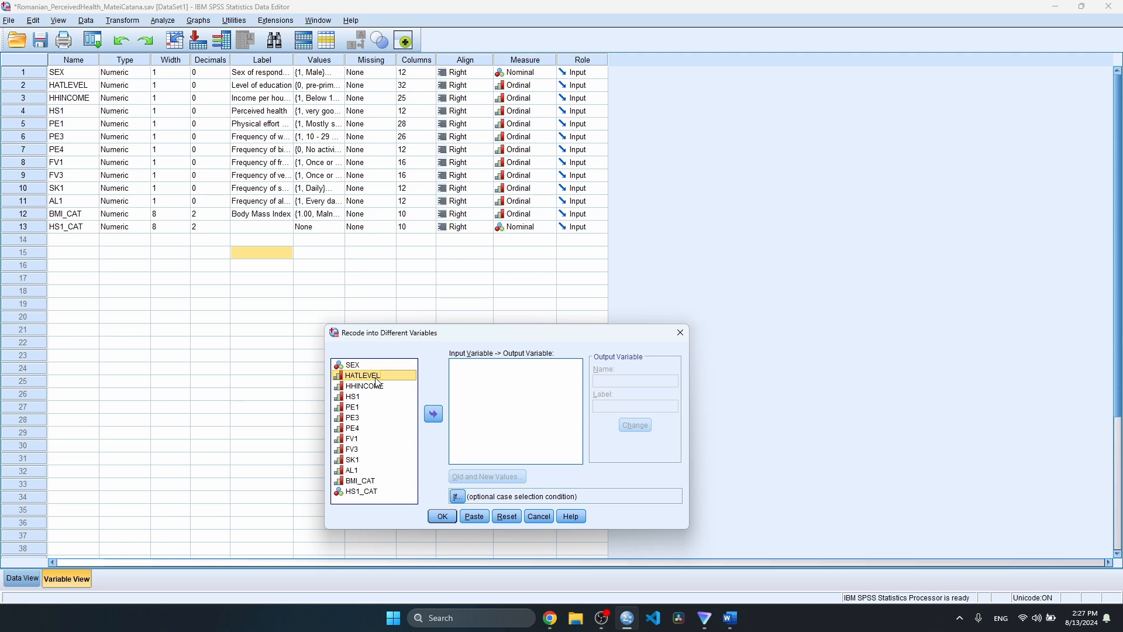
{"action": "left_click", "coordinate": [433, 414]}
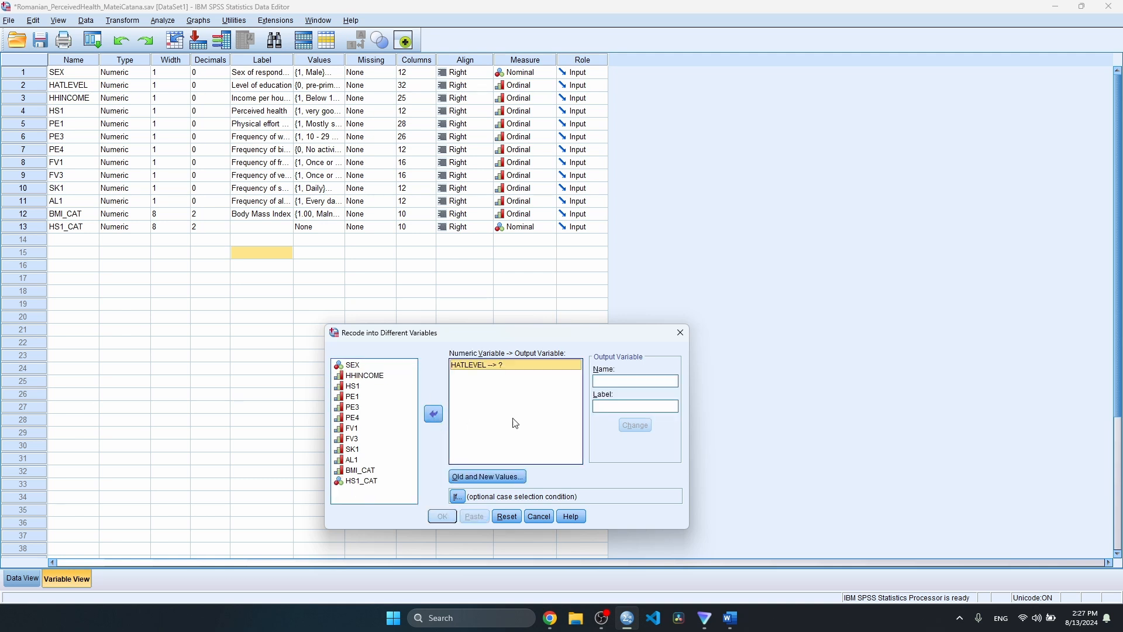
{"action": "left_click", "coordinate": [630, 382]}
{"action": "type", "text": "HATLE"}
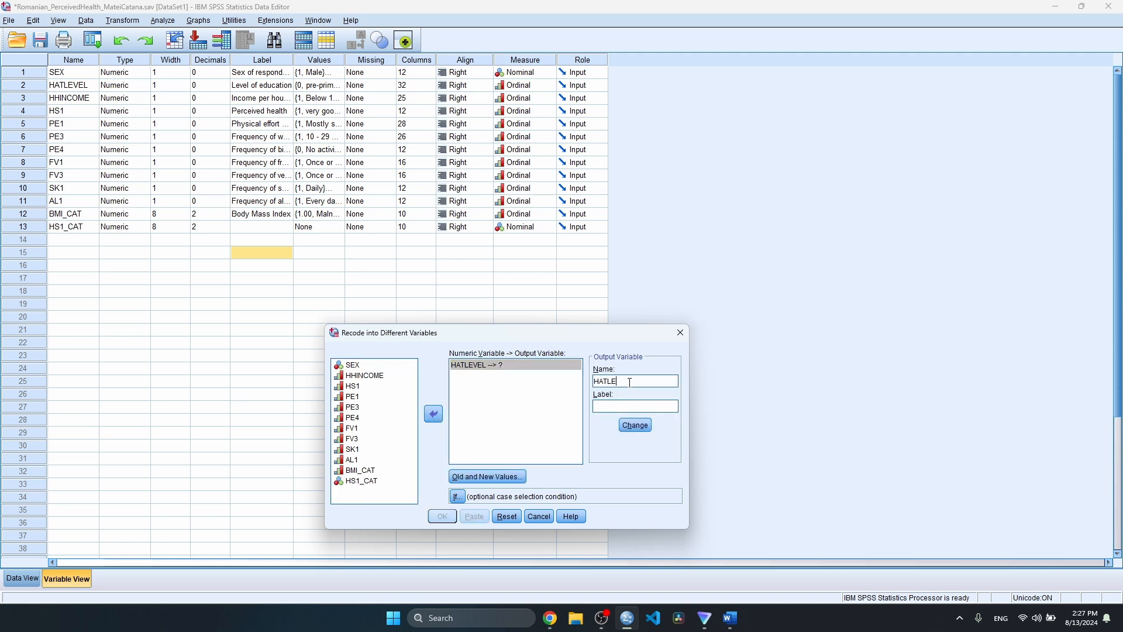
{"action": "type", "text": "VEL_CAT"}
- In the old and new values for HATLEVEL, add a rule recoding the range 0 through 2 to 1
{"action": "left_click", "coordinate": [487, 476]}
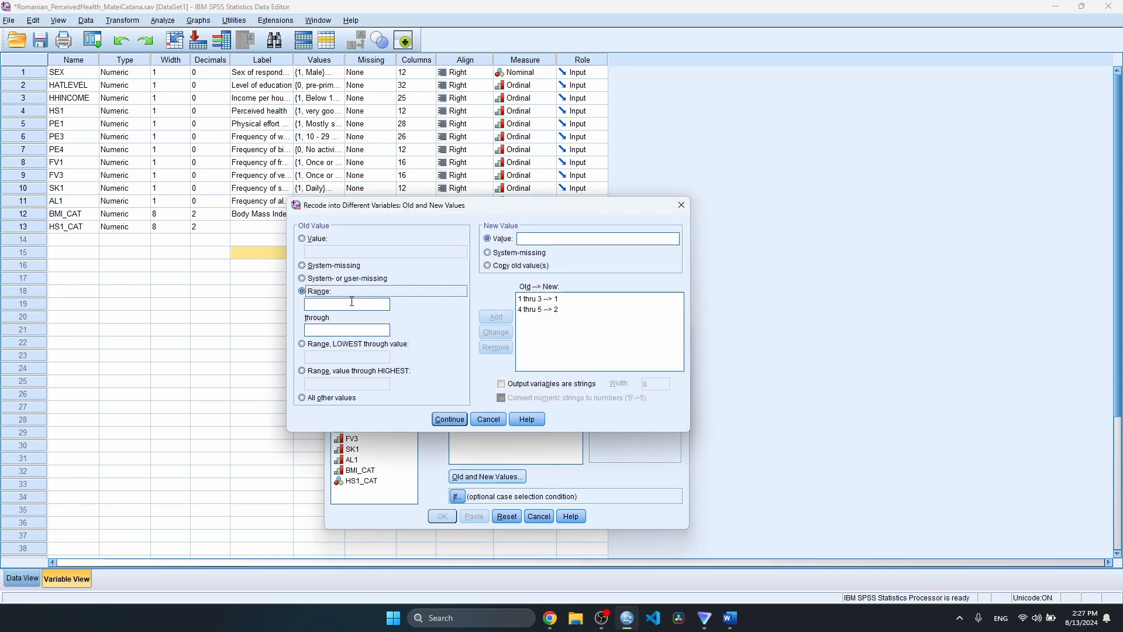
{"action": "left_click", "coordinate": [303, 239]}
{"action": "left_click", "coordinate": [305, 291]}
{"action": "left_click", "coordinate": [320, 302]}
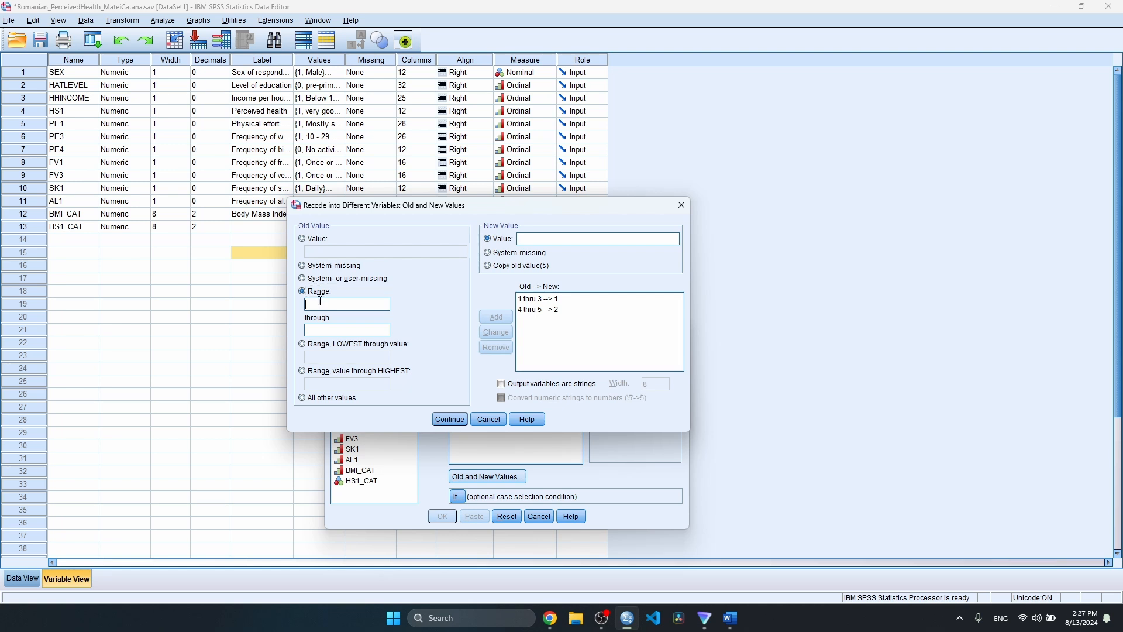
{"action": "left_click", "coordinate": [346, 330]}
{"action": "type", "text": "2"}
{"action": "left_click", "coordinate": [529, 239]}
{"action": "type", "text": "1"}
{"action": "left_click", "coordinate": [496, 316]}
- Remove the leftover HS1 recoding rules for 1 through 3 and 4 through 5
{"action": "left_click", "coordinate": [537, 309]}
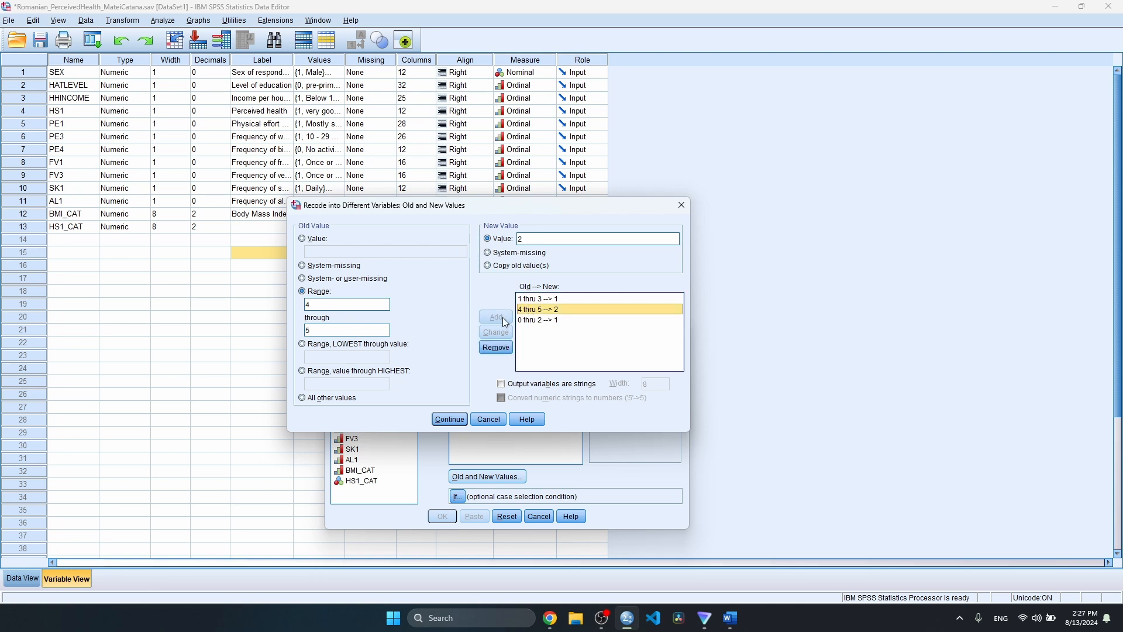
{"action": "left_click", "coordinate": [496, 347]}
{"action": "left_click", "coordinate": [494, 347]}
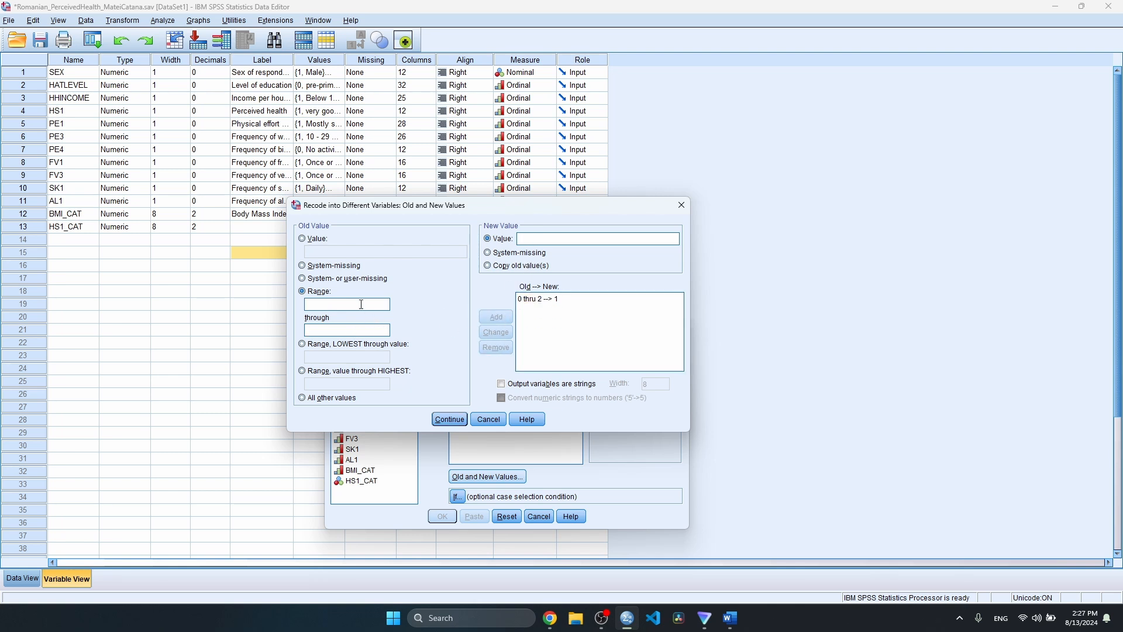
- Add a rule recoding HATLEVEL values 3 through 4 to 2
{"action": "type", "text": "3"}
{"action": "key", "text": "Tab"}
{"action": "type", "text": "4"}
{"action": "left_click", "coordinate": [543, 238]}
{"action": "type", "text": "2"}
{"action": "left_click", "coordinate": [497, 317]}
- Add a rule recoding HATLEVEL values 5 through 8 to 3 and accept the value mappings
{"action": "type", "text": "5"}
{"action": "left_click", "coordinate": [350, 329]}
{"action": "left_click", "coordinate": [552, 242]}
{"action": "type", "text": "3"}
{"action": "left_click", "coordinate": [498, 315]}
{"action": "left_click", "coordinate": [451, 419]}
- Assign HATLEVEL_CAT as the output variable, run the recode, and close the output viewer without saving
{"action": "left_click", "coordinate": [634, 427]}
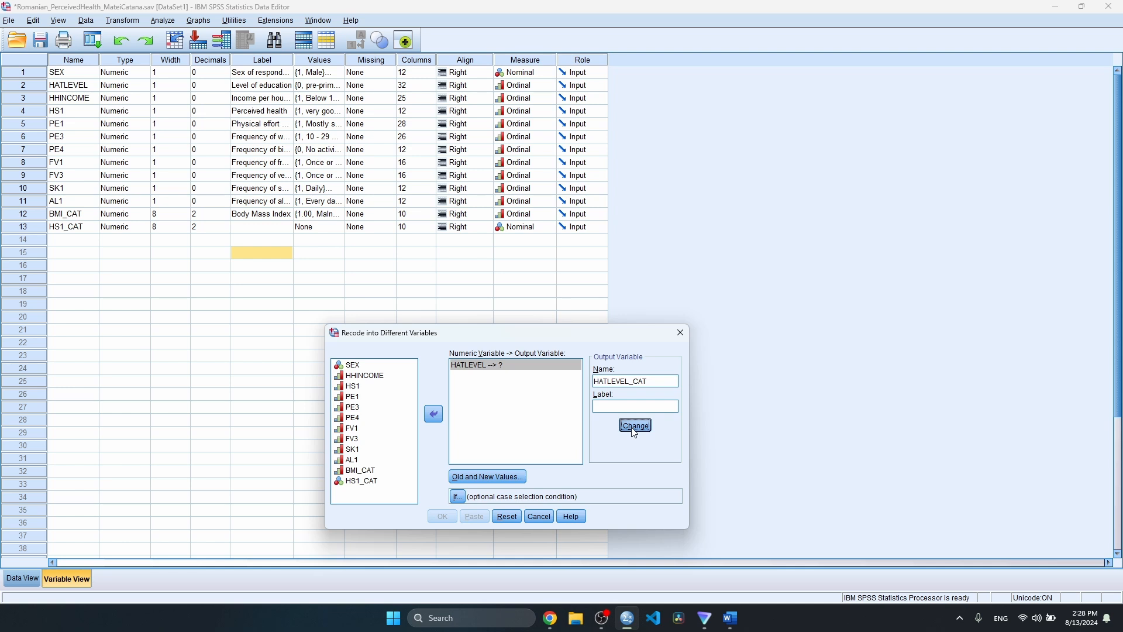
{"action": "left_click", "coordinate": [444, 518]}
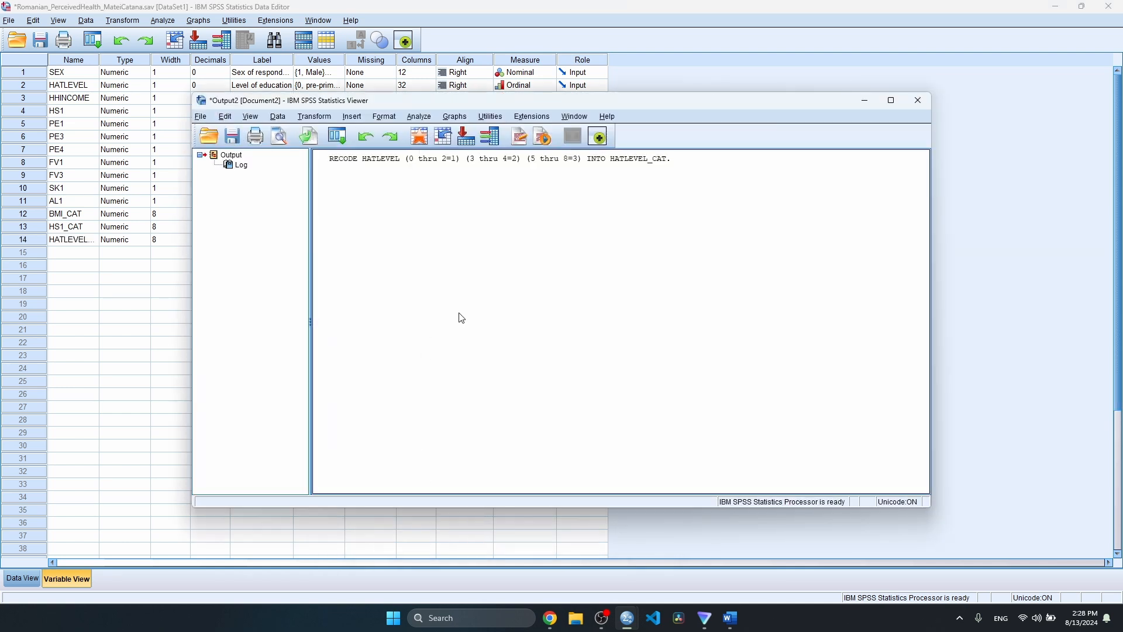
{"action": "left_click", "coordinate": [735, 176]}
{"action": "left_click", "coordinate": [918, 101]}
{"action": "left_click", "coordinate": [564, 323]}
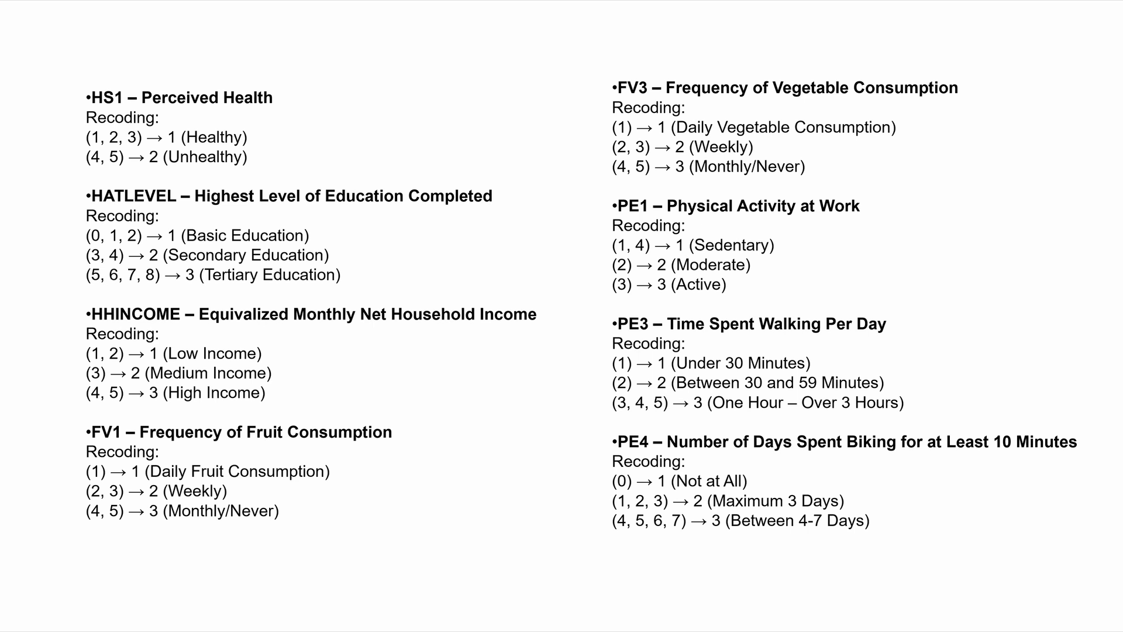
{"action": "key", "text": "Right"}
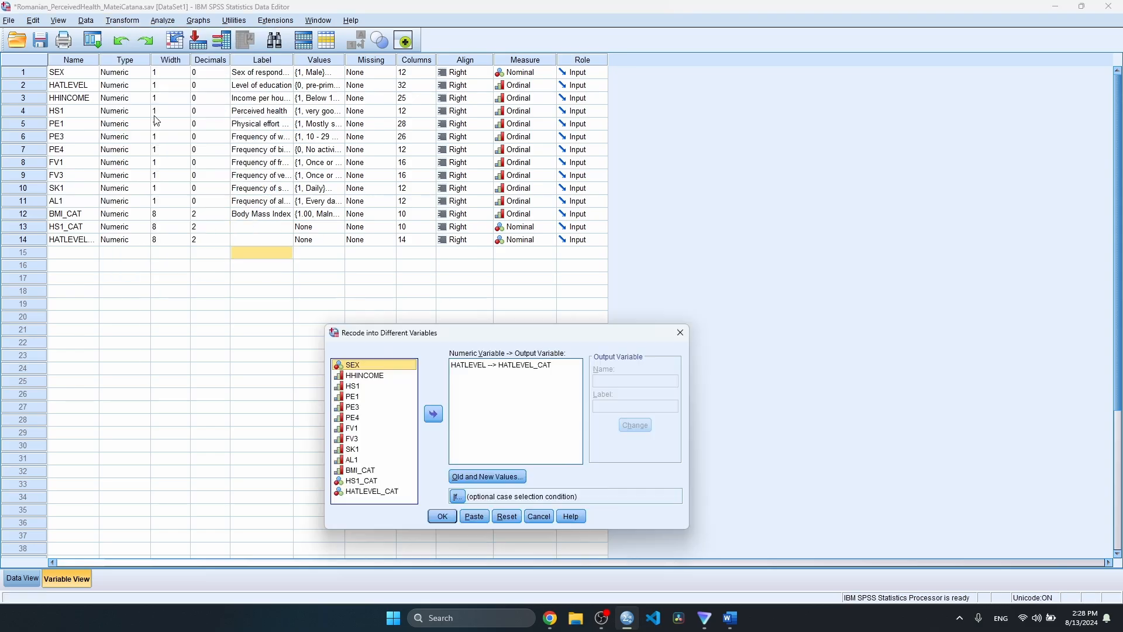
- Replace HATLEVEL with HHINCOME as the variable to recode and enter HHINCOME_CAT as the output variable name
{"action": "left_click", "coordinate": [433, 413]}
{"action": "double_click", "coordinate": [363, 386]}
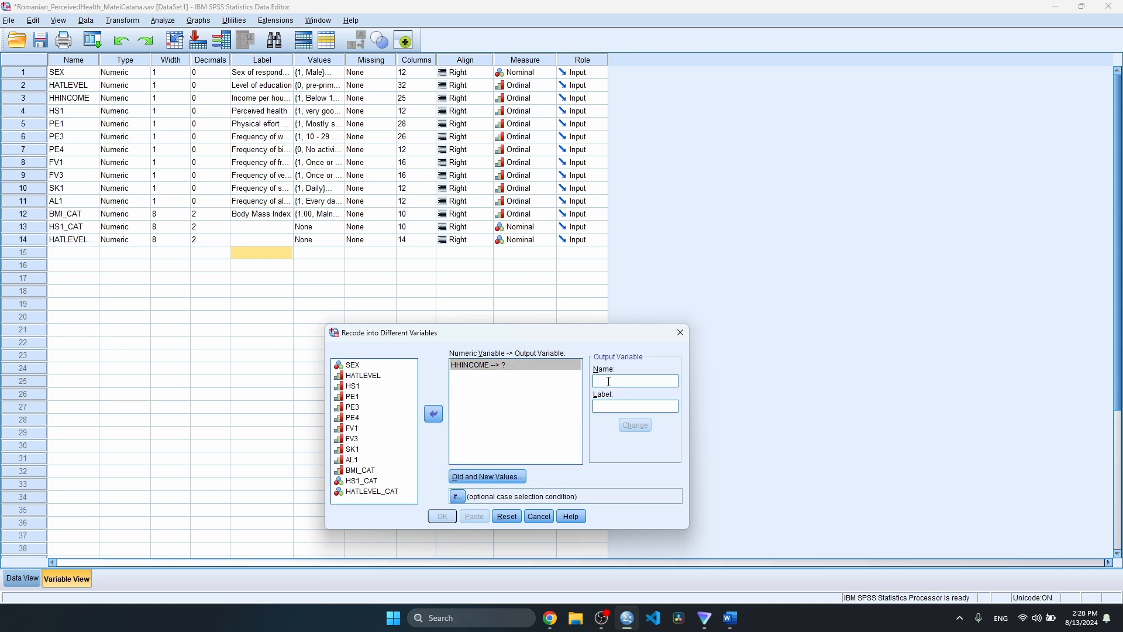
{"action": "left_click", "coordinate": [608, 382]}
{"action": "type", "text": "HHINCOME_CA"}
- In the old and new values for HHINCOME, add a rule recoding the range 1 through 2 to 1
{"action": "left_click", "coordinate": [488, 477]}
{"action": "left_click_drag", "start_coordinate": [476, 206], "coordinate": [792, 261]}
{"action": "type", "text": "1"}
{"action": "left_click", "coordinate": [680, 385]}
{"action": "type", "text": "2"}
{"action": "left_click", "coordinate": [873, 296]}
{"action": "type", "text": "1"}
{"action": "left_click", "coordinate": [821, 372]}
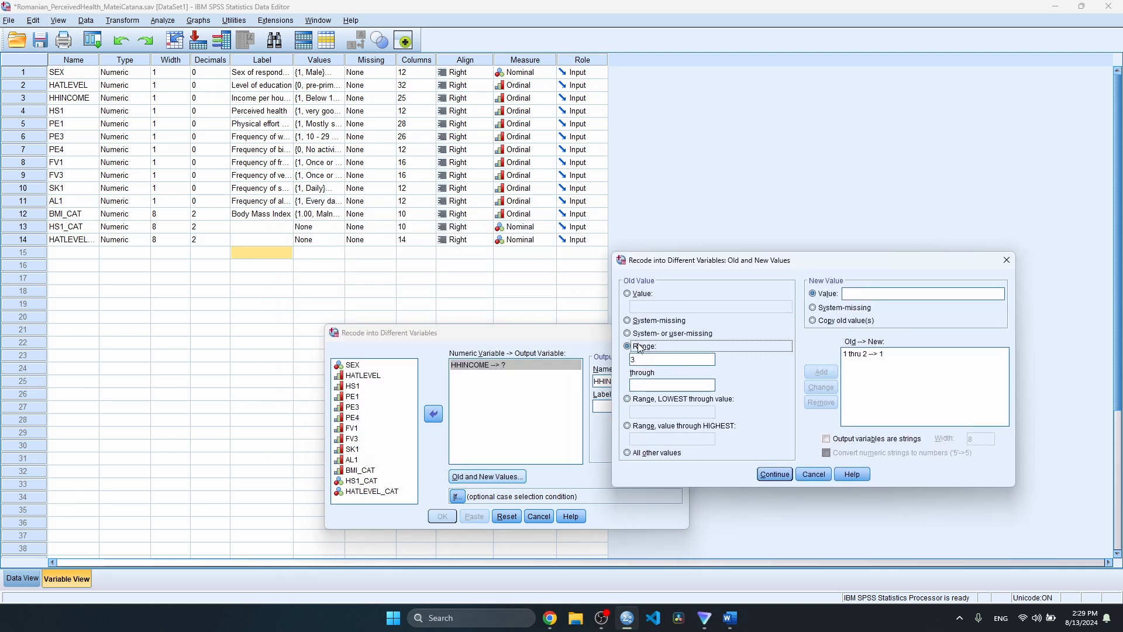
- Add a rule recoding the single HHINCOME value 3 to 2
{"action": "left_click", "coordinate": [641, 294]}
{"action": "type", "text": "32"}
{"action": "left_click", "coordinate": [821, 372]}
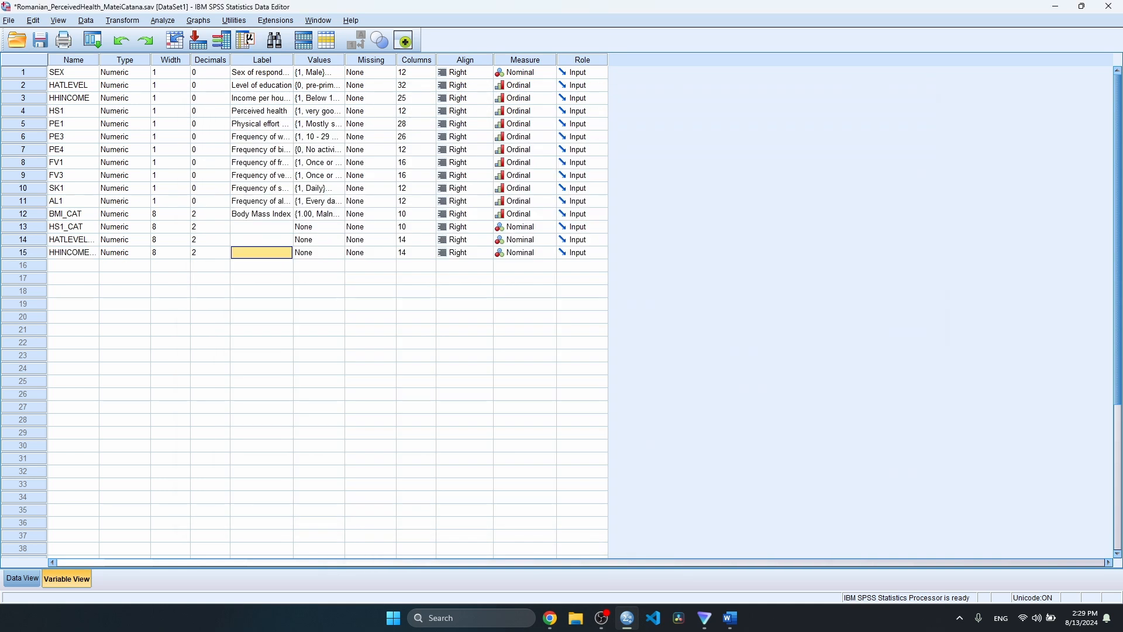
- Replace HHINCOME with FV1 as the variable to recode and enter FV1_CAT as the output variable name
{"action": "left_click", "coordinate": [163, 20]}
{"action": "left_click", "coordinate": [208, 109]}
{"action": "left_click", "coordinate": [508, 365]}
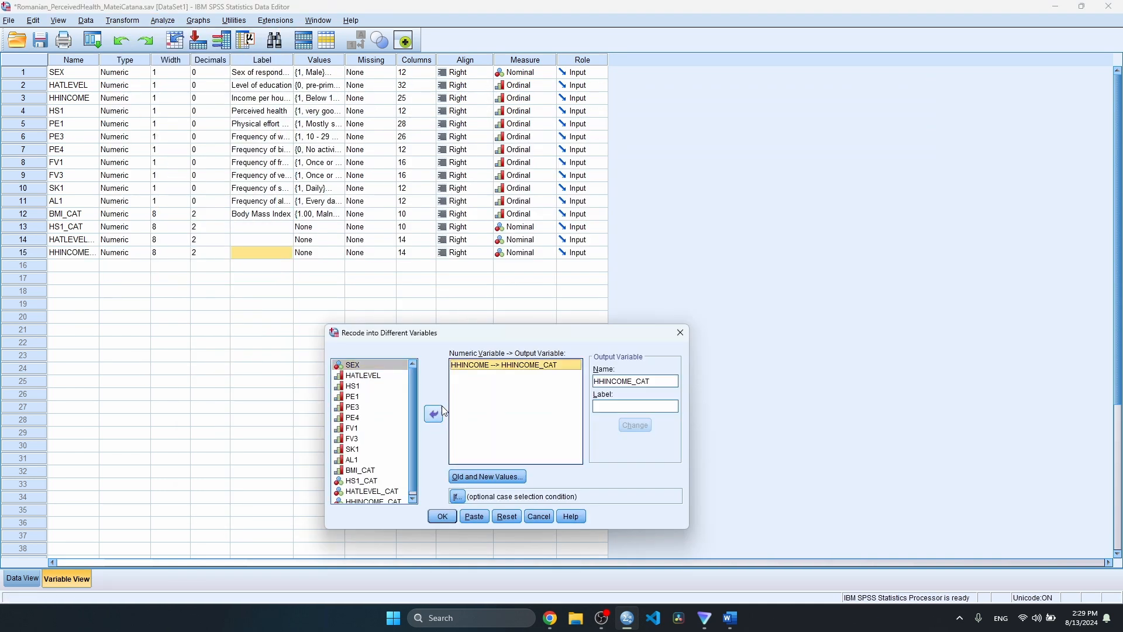
{"action": "left_click", "coordinate": [434, 414]}
{"action": "left_click", "coordinate": [353, 439]}
{"action": "left_click", "coordinate": [433, 414]}
{"action": "left_click", "coordinate": [622, 383]}
{"action": "type", "text": "F"}
- In the old and new values for FV1, add a rule recoding the single value 1 to 1
{"action": "left_click", "coordinate": [487, 476]}
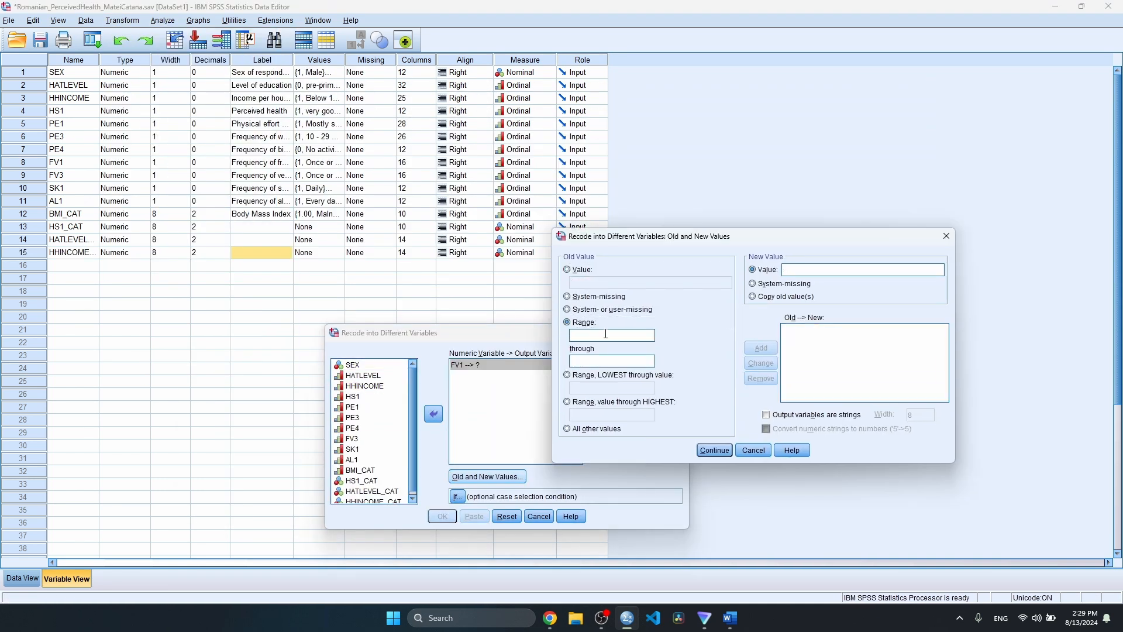
{"action": "left_click", "coordinate": [567, 270]}
{"action": "type", "text": "1"}
{"action": "left_click", "coordinate": [808, 270]}
{"action": "type", "text": "1"}
{"action": "left_click", "coordinate": [760, 348]}
- Add a rule recoding the FV1 range 2 through 3 to 2
{"action": "left_click", "coordinate": [567, 322]}
{"action": "type", "text": "2"}
{"action": "left_click", "coordinate": [612, 361]}
{"action": "type", "text": "3"}
{"action": "left_click", "coordinate": [760, 349]}
- Assign FV1_CAT as the output variable, run the recode, and close the output viewer without saving
{"action": "left_click", "coordinate": [715, 451]}
{"action": "left_click", "coordinate": [635, 425]}
{"action": "left_click", "coordinate": [443, 516]}
{"action": "left_click", "coordinate": [559, 322]}
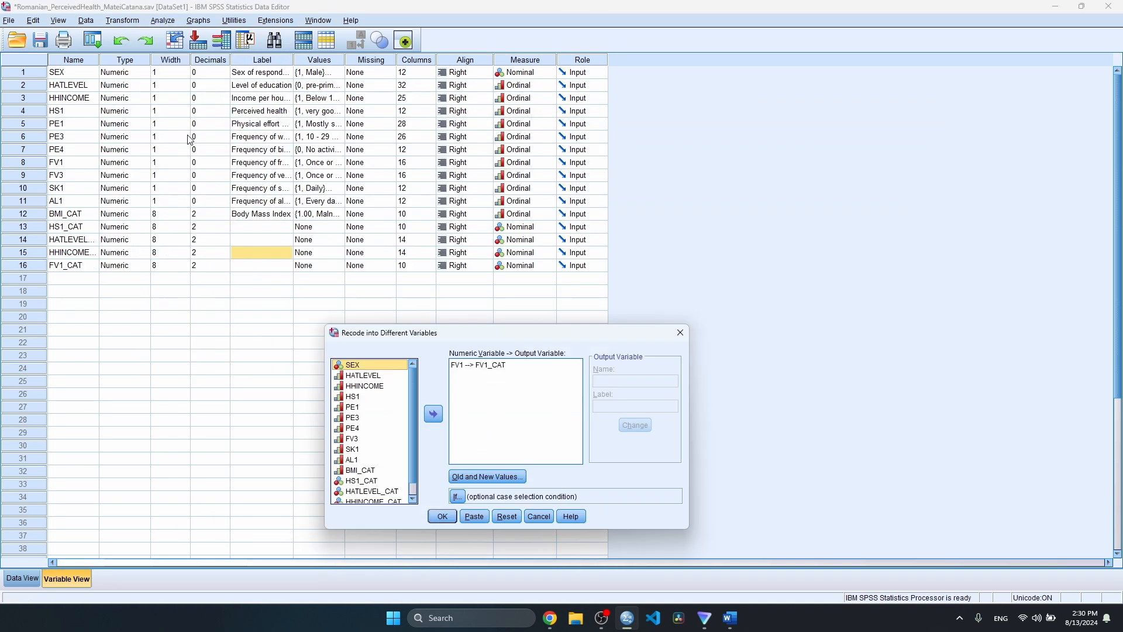
- With FV3 as the variable to recode, enter FV3_CAT as the output variable name and open its old and new values
{"action": "left_click", "coordinate": [619, 380]}
{"action": "type", "text": "f"}
{"action": "left_click", "coordinate": [488, 476]}
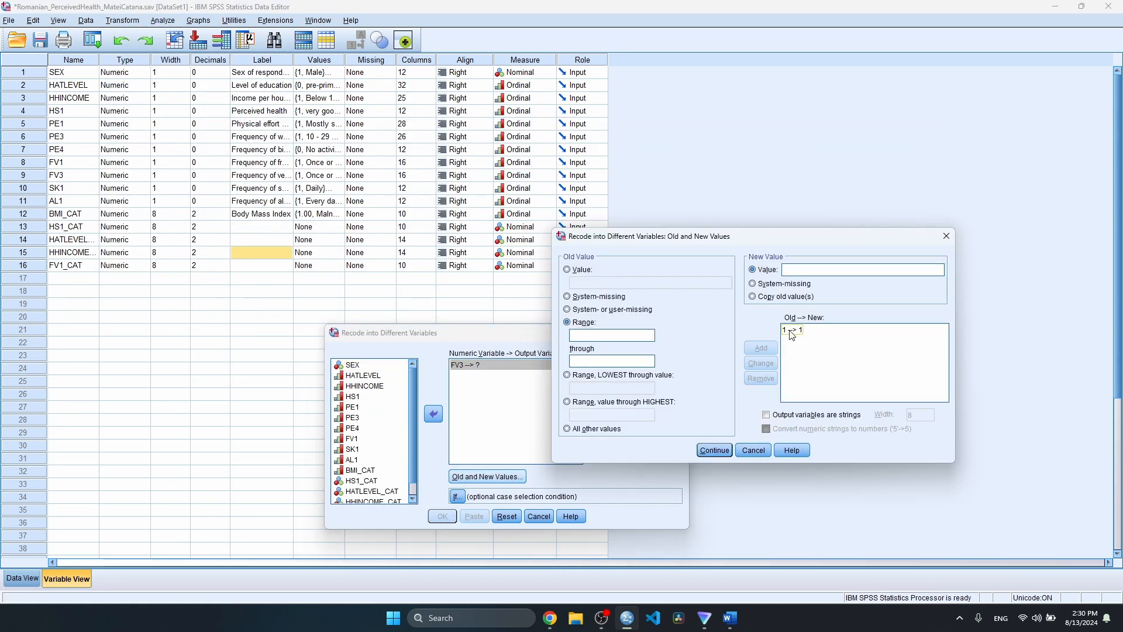
- Add the FV3 recode rules: value 1 to 1, range 2 through 3 to 2, and range 4 through 5 to 3
{"action": "type", "text": "1"}
{"action": "left_click", "coordinate": [812, 270]}
{"action": "type", "text": "1"}
{"action": "left_click", "coordinate": [761, 349]}
{"action": "left_click", "coordinate": [567, 322]}
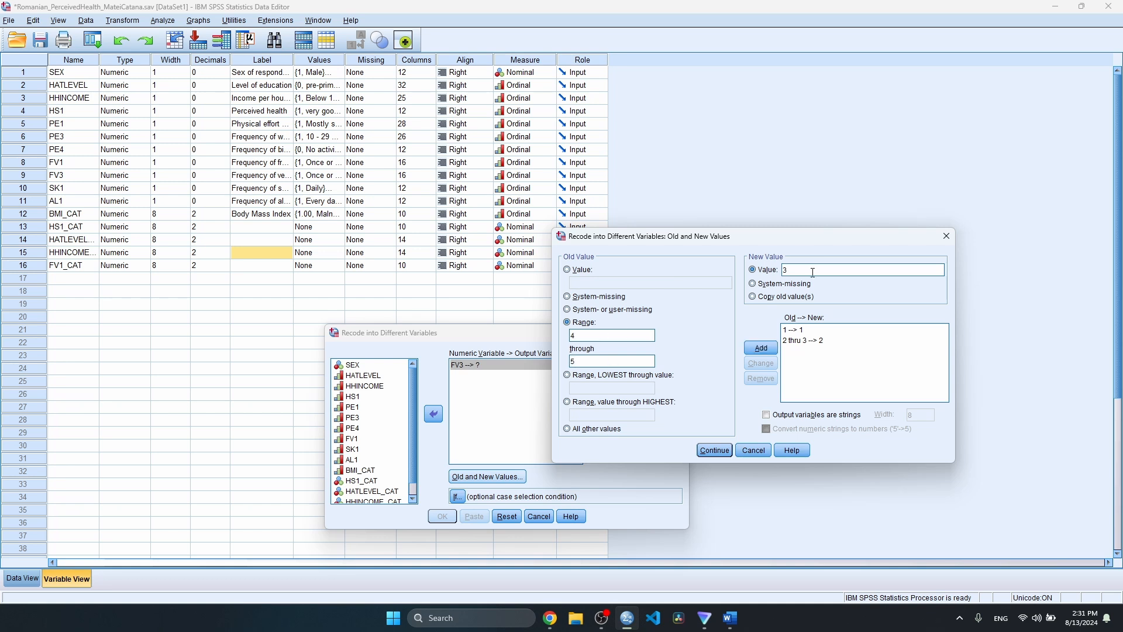
{"action": "left_click", "coordinate": [760, 349]}
- Accept the FV3 rules, assign FV3_CAT as the output variable, and run the recode
{"action": "left_click", "coordinate": [715, 450]}
{"action": "left_click", "coordinate": [636, 426]}
{"action": "left_click", "coordinate": [443, 517]}
- Replace FV3 with PE1 as the variable to recode, enter PE1_CAT as the output name, and open its old and new values
{"action": "left_click", "coordinate": [161, 110]}
{"action": "left_click", "coordinate": [480, 365]}
{"action": "left_click", "coordinate": [434, 414]}
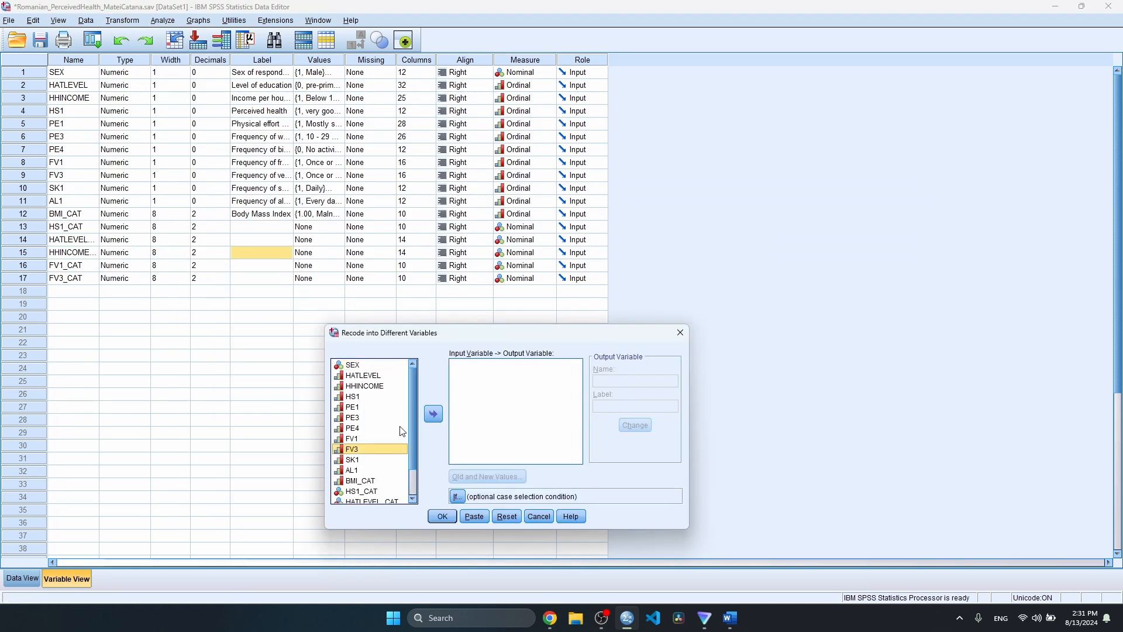
{"action": "double_click", "coordinate": [354, 407]}
{"action": "left_click", "coordinate": [632, 381]}
{"action": "type", "text": "PE1"}
{"action": "left_click", "coordinate": [487, 477]}
- Try to add a rule recoding the PE1 range 1 through 4 to 1
{"action": "left_click", "coordinate": [585, 322]}
{"action": "left_click", "coordinate": [604, 332]}
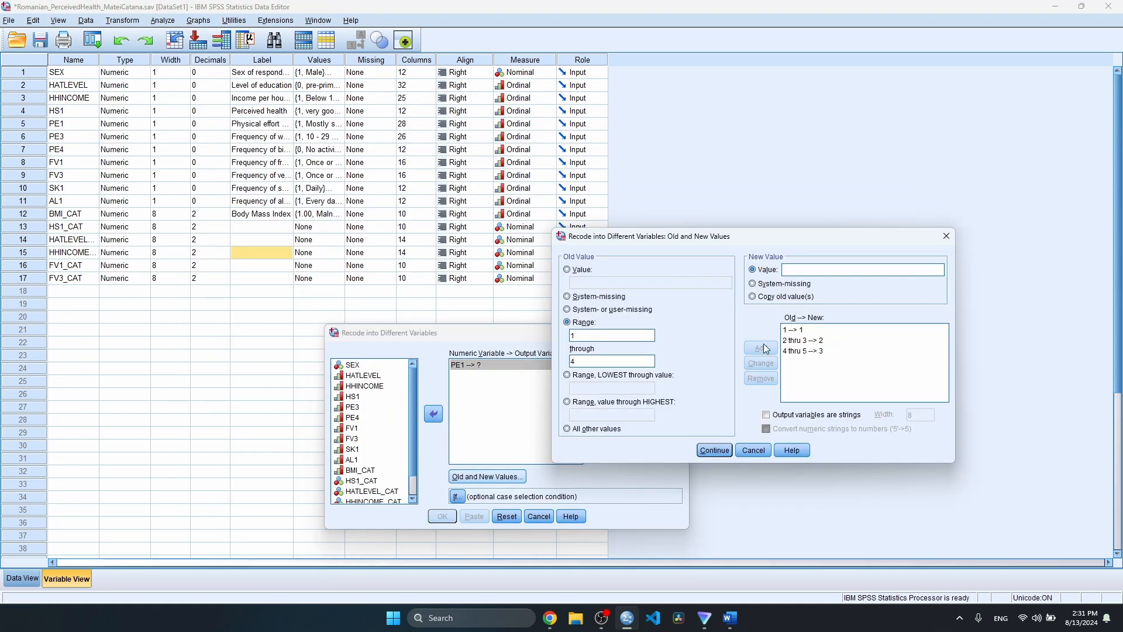
{"action": "type", "text": "1"}
{"action": "key", "text": "Tab"}
{"action": "type", "text": "4"}
{"action": "left_click", "coordinate": [808, 270]}
{"action": "type", "text": "1"}
{"action": "left_click", "coordinate": [761, 348]}
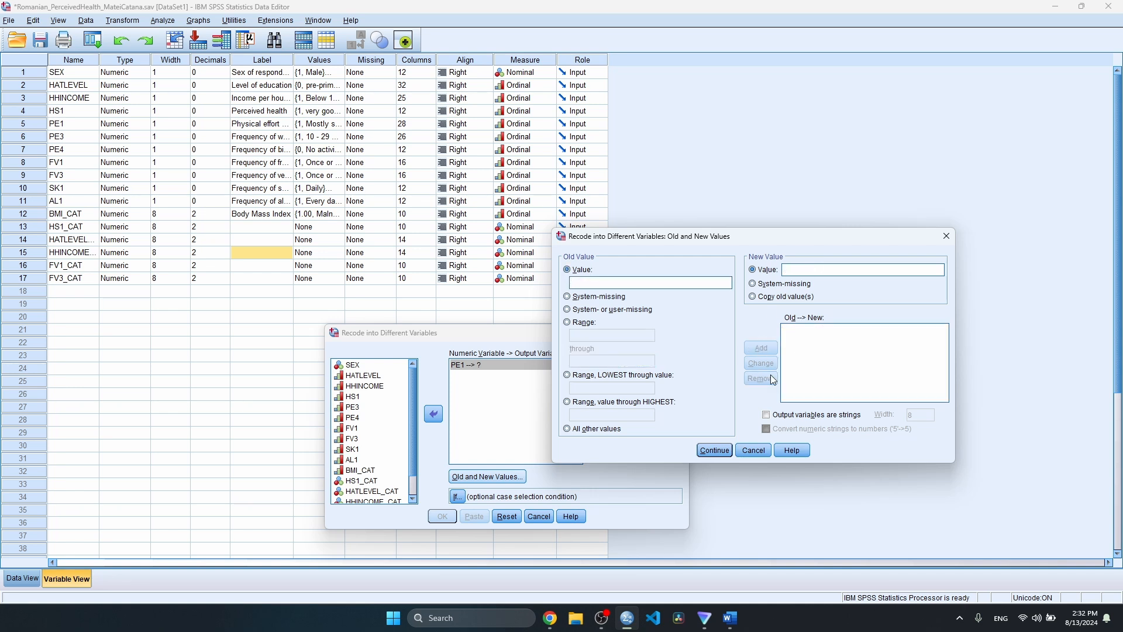
- Recode PE1 with single-value rules instead of ranges: 1 and 4 to 1, 2 to 2, and 3 to 3
{"action": "left_click", "coordinate": [583, 270]}
{"action": "left_click", "coordinate": [772, 349]}
{"action": "left_click", "coordinate": [761, 348]}
{"action": "type", "text": "3"}
{"action": "left_click", "coordinate": [808, 270]}
{"action": "type", "text": "2"}
{"action": "left_click", "coordinate": [761, 348]}
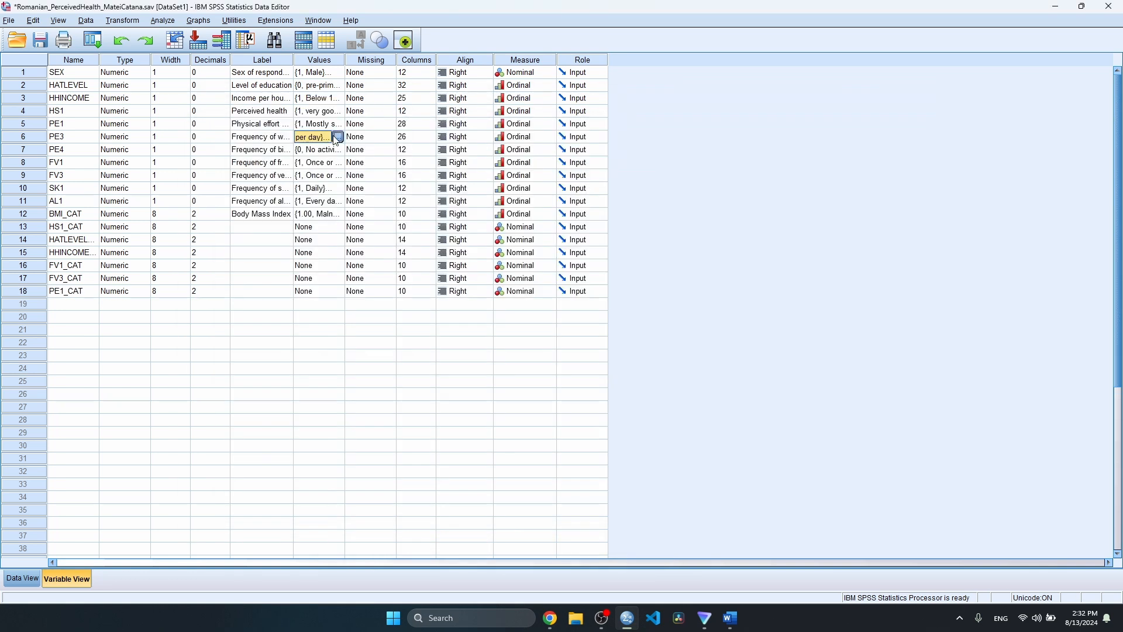
- Check the value labels of PE3, set it as the variable to recode in place of PE1, and enter PE3_CAT as the output name
{"action": "left_click", "coordinate": [341, 137]}
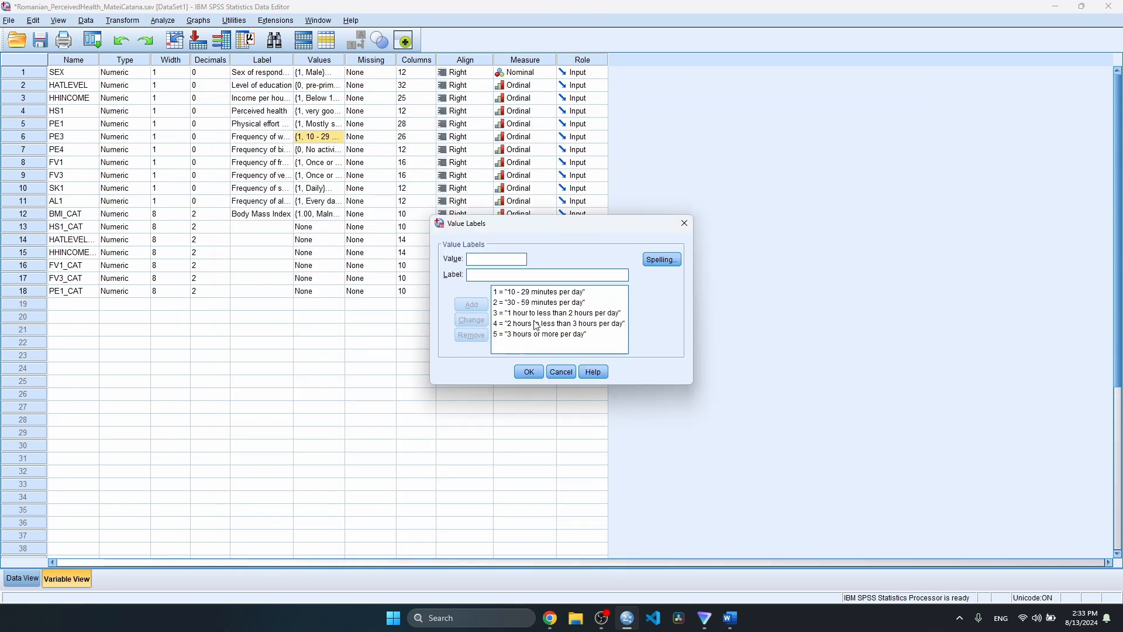
{"action": "left_click", "coordinate": [684, 223]}
{"action": "left_click", "coordinate": [339, 125]}
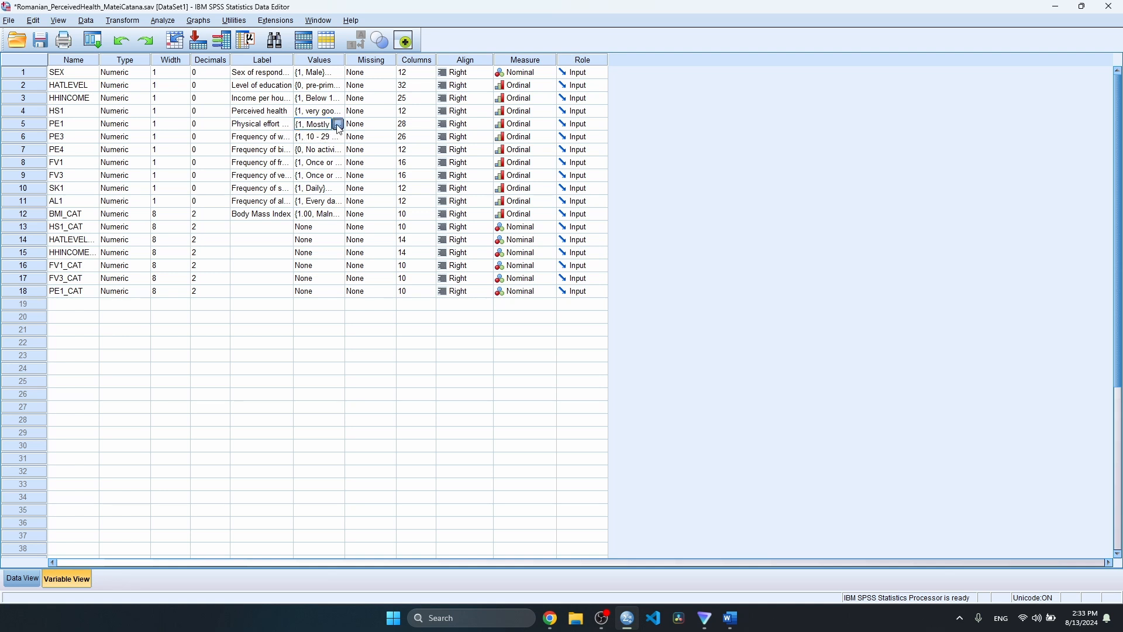
{"action": "left_click", "coordinate": [122, 21]}
{"action": "left_click", "coordinate": [158, 108]}
{"action": "left_click", "coordinate": [433, 414]}
{"action": "double_click", "coordinate": [352, 417]}
{"action": "left_click", "coordinate": [621, 381]}
{"action": "type", "text": "PE3_CAT"}
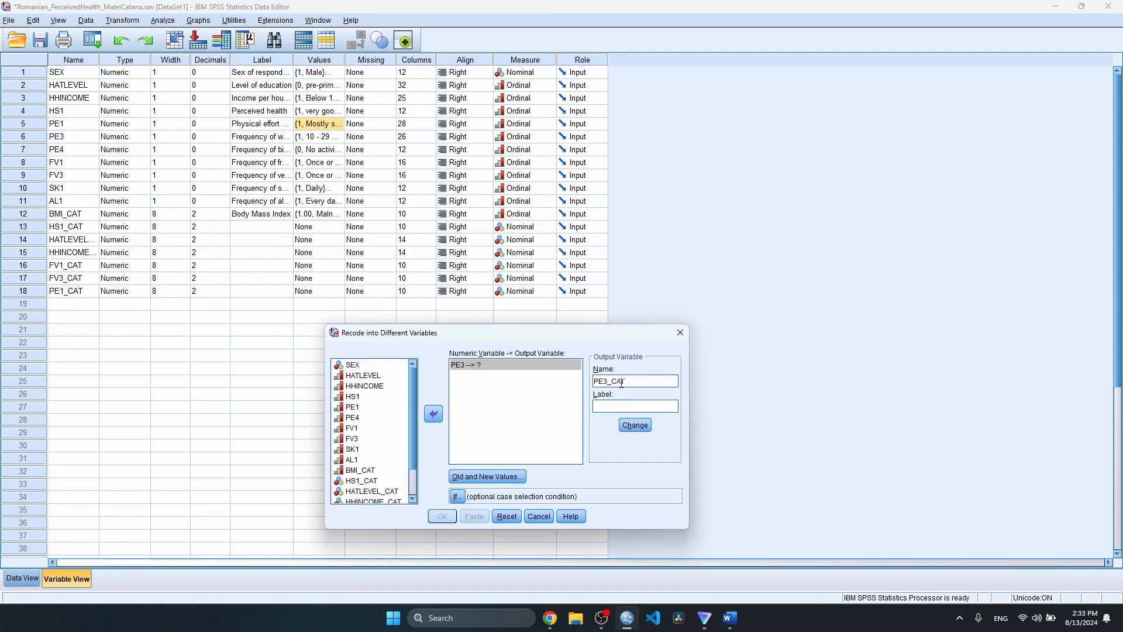
- Remove the carried-over recode rules and add a rule recoding the single PE3 value 1 to 1
{"action": "left_click", "coordinate": [488, 477]}
{"action": "left_click", "coordinate": [796, 361]}
{"action": "left_click", "coordinate": [760, 378]}
{"action": "left_click", "coordinate": [632, 283]}
{"action": "type", "text": "1"}
{"action": "left_click", "coordinate": [819, 269]}
{"action": "type", "text": "1"}
{"action": "left_click", "coordinate": [762, 349]}
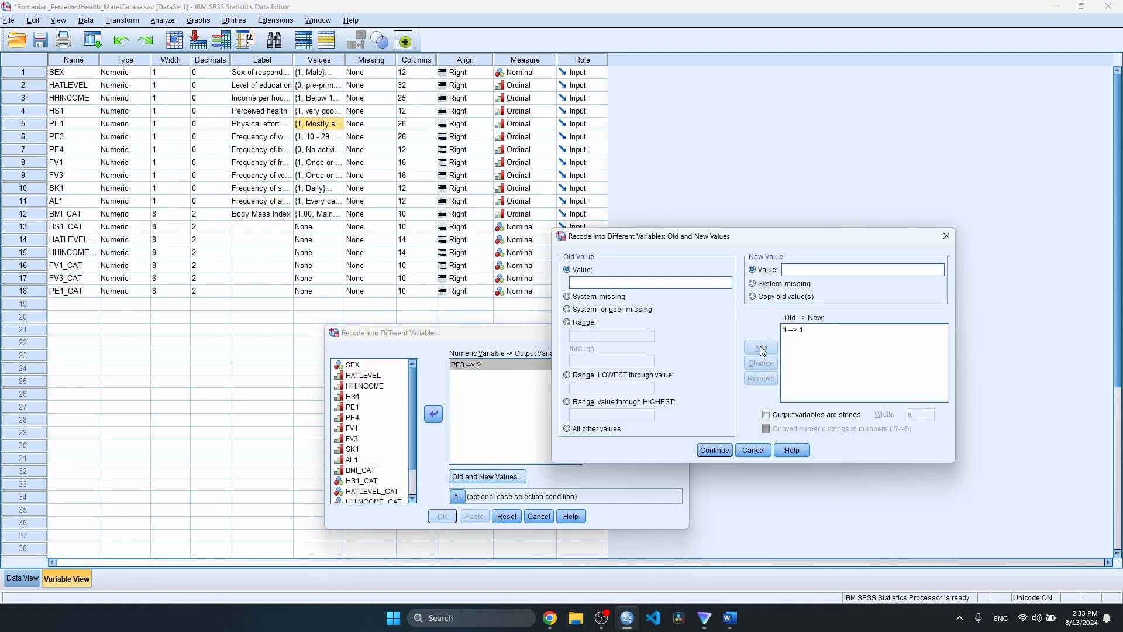
{"action": "left_click", "coordinate": [715, 451]}
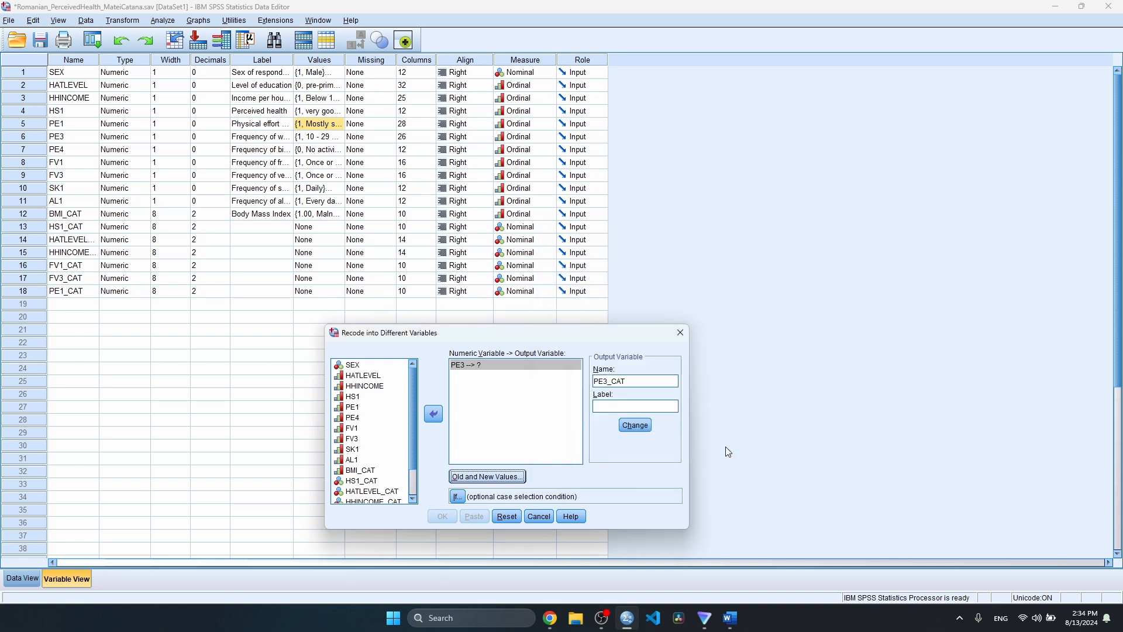
- Assign PE3_CAT as the output variable, run the recode, and close the output viewer without saving
{"action": "left_click", "coordinate": [635, 425]}
{"action": "left_click", "coordinate": [442, 516]}
{"action": "left_click", "coordinate": [927, 102]}
{"action": "left_click", "coordinate": [561, 322]}
{"action": "left_click", "coordinate": [92, 319]}
- Reopen Recode into Different Variables beside the variable list, set PE4 as the variable to recode, and enter PE4_CAT as the output name
{"action": "left_click", "coordinate": [122, 20]}
{"action": "left_click", "coordinate": [166, 109]}
{"action": "left_click_drag", "start_coordinate": [486, 339], "coordinate": [789, 233]}
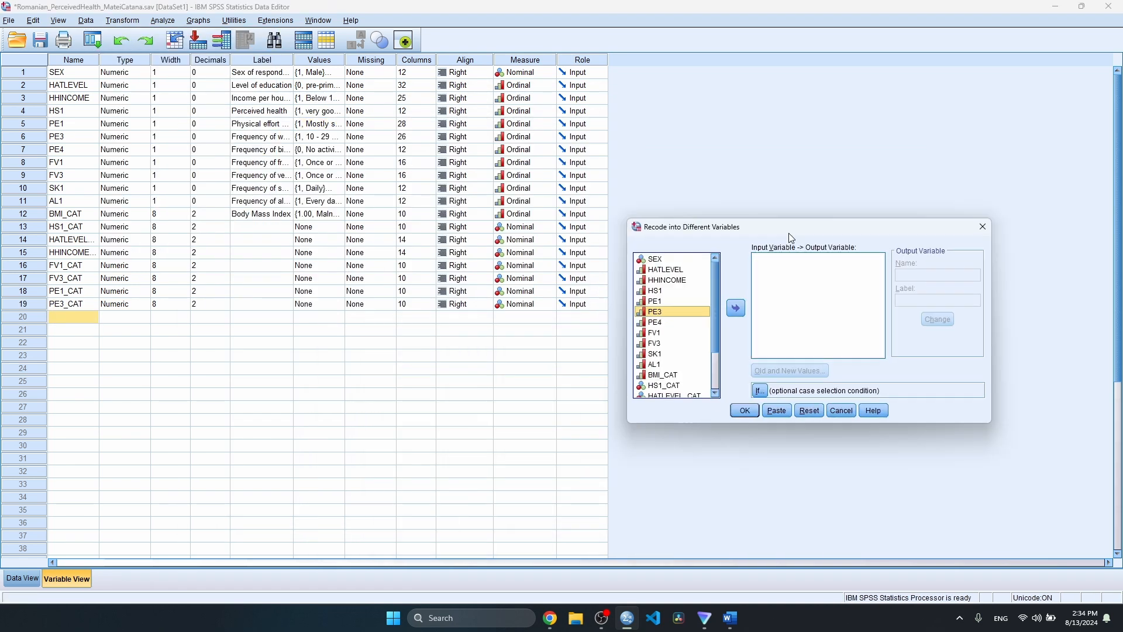
{"action": "left_click", "coordinate": [655, 321]}
{"action": "left_click", "coordinate": [735, 306]}
{"action": "left_click", "coordinate": [938, 275]}
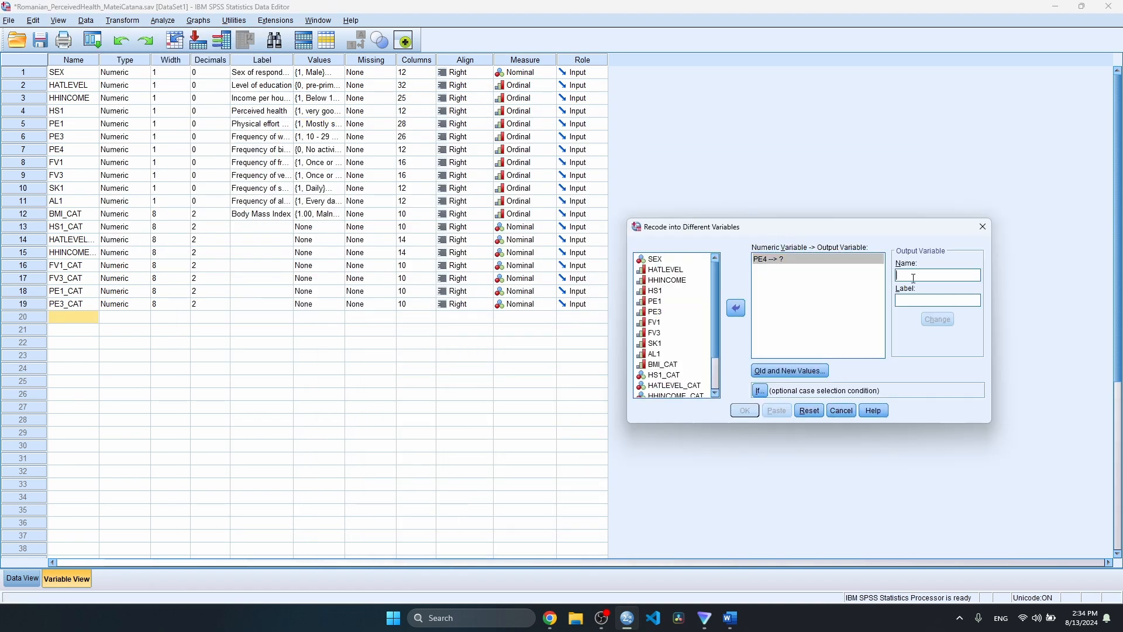
{"action": "type", "text": "PE4_CAT"}
- Recode PE4 value 0 to 1, range 1 through 3 to 2 and range 4 through 7 to 3, and run the recode
{"action": "left_click", "coordinate": [811, 369]}
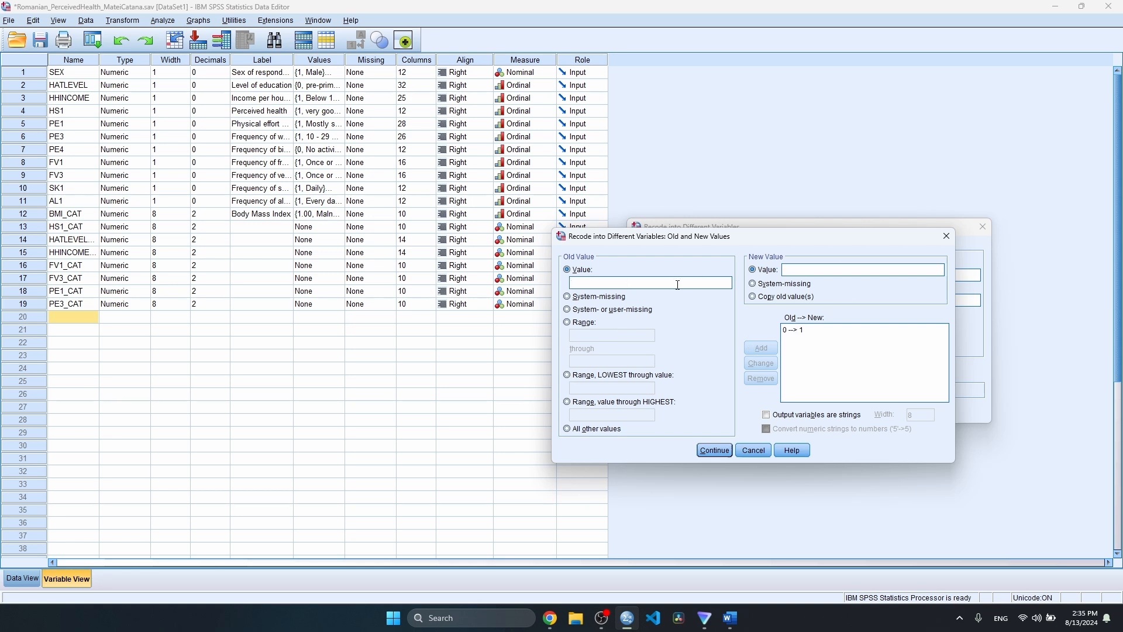
{"action": "left_click", "coordinate": [567, 321]}
{"action": "left_click", "coordinate": [761, 348]}
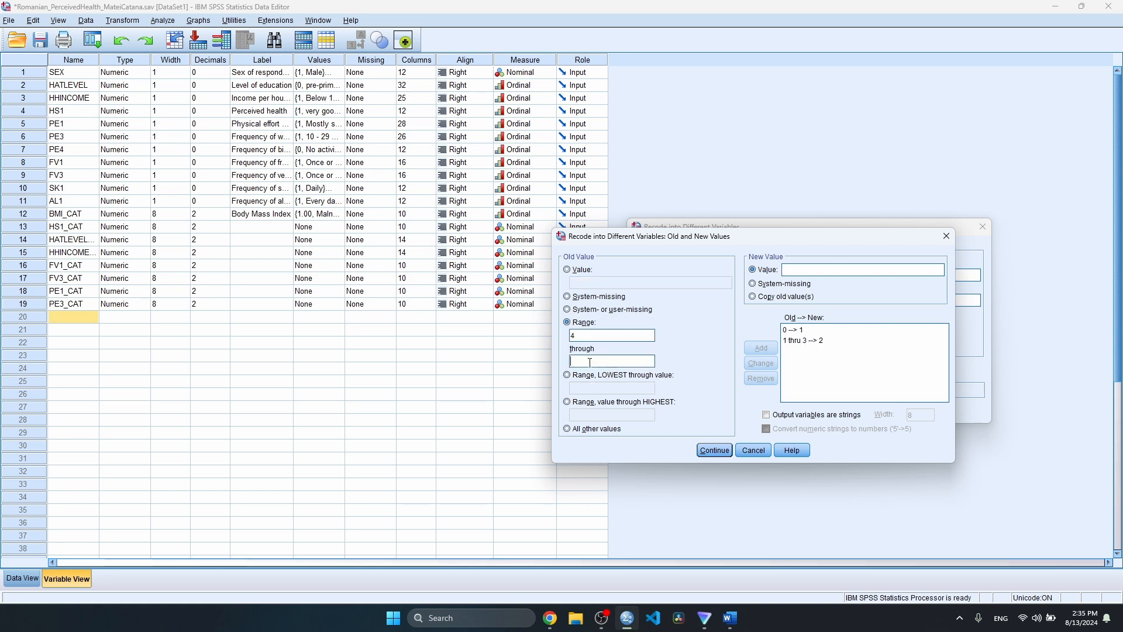
{"action": "left_click", "coordinate": [714, 450]}
{"action": "left_click", "coordinate": [745, 410]}
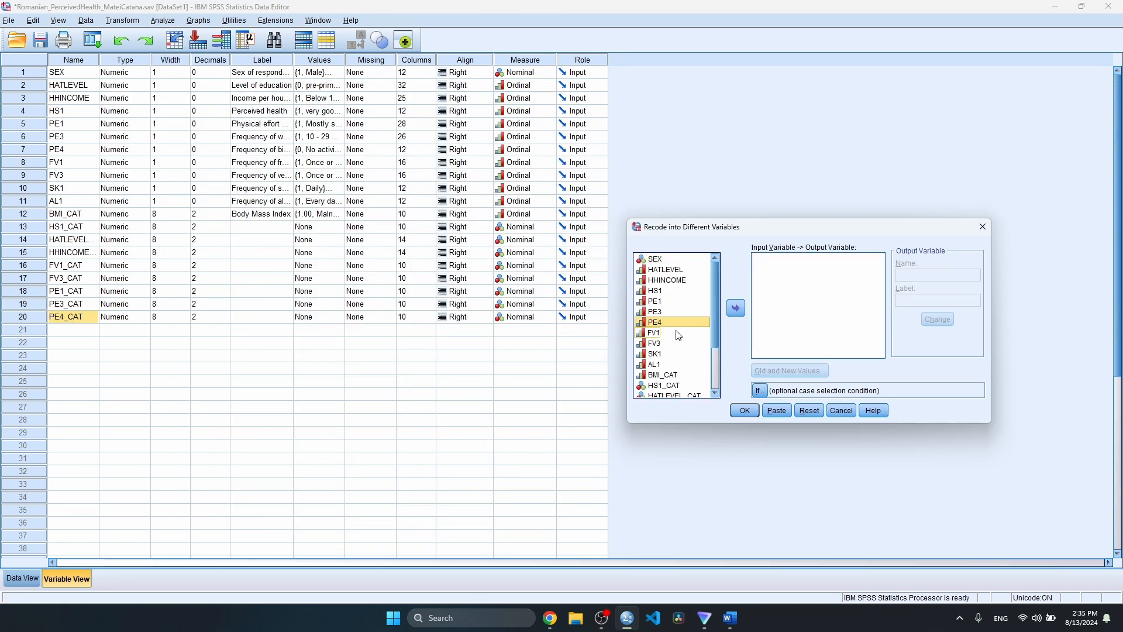
- Recode AL1 into AL1_CAT with value 8 as 2 and range 1 through 7 as 1, and run the recode
{"action": "left_click", "coordinate": [782, 259]}
{"action": "left_click", "coordinate": [790, 371]}
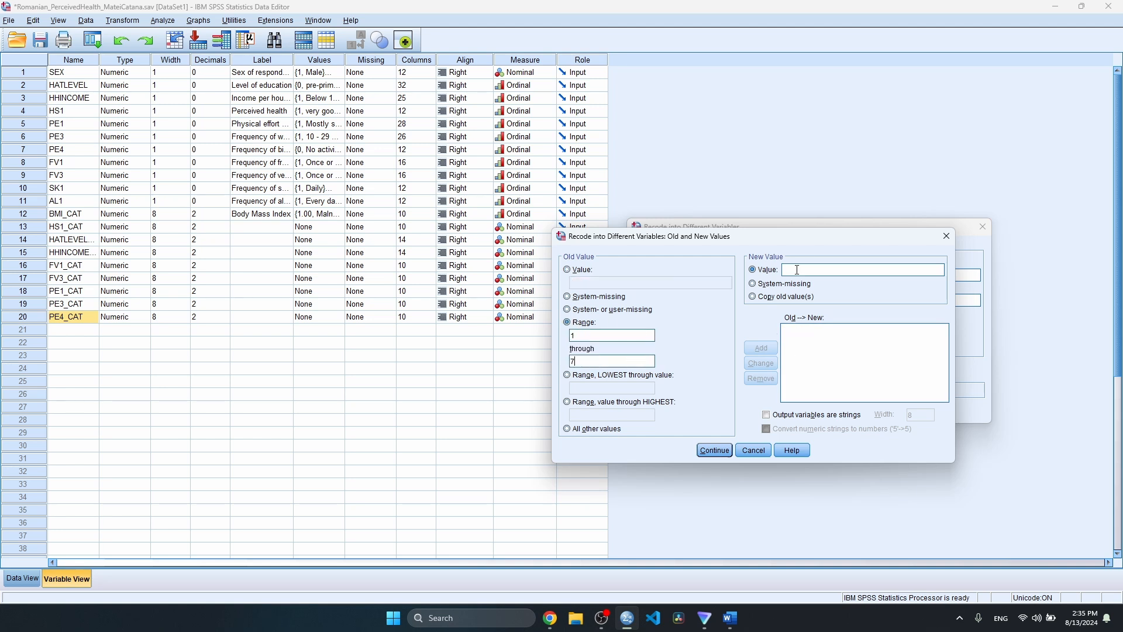
{"action": "left_click", "coordinate": [761, 347]}
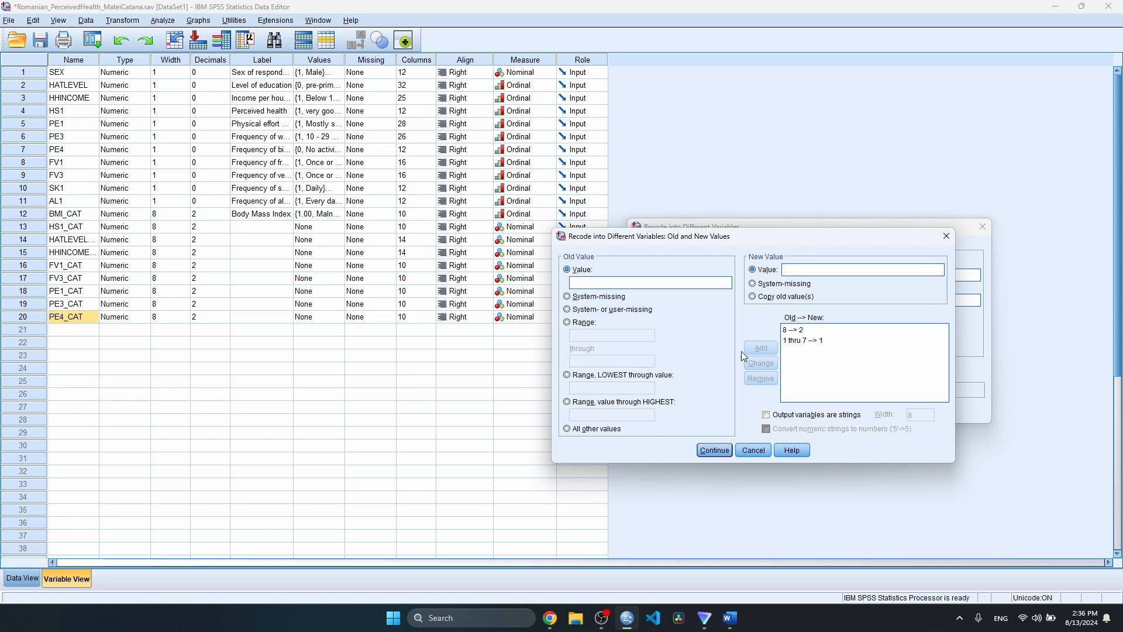
{"action": "left_click", "coordinate": [714, 450]}
{"action": "left_click", "coordinate": [745, 410]}
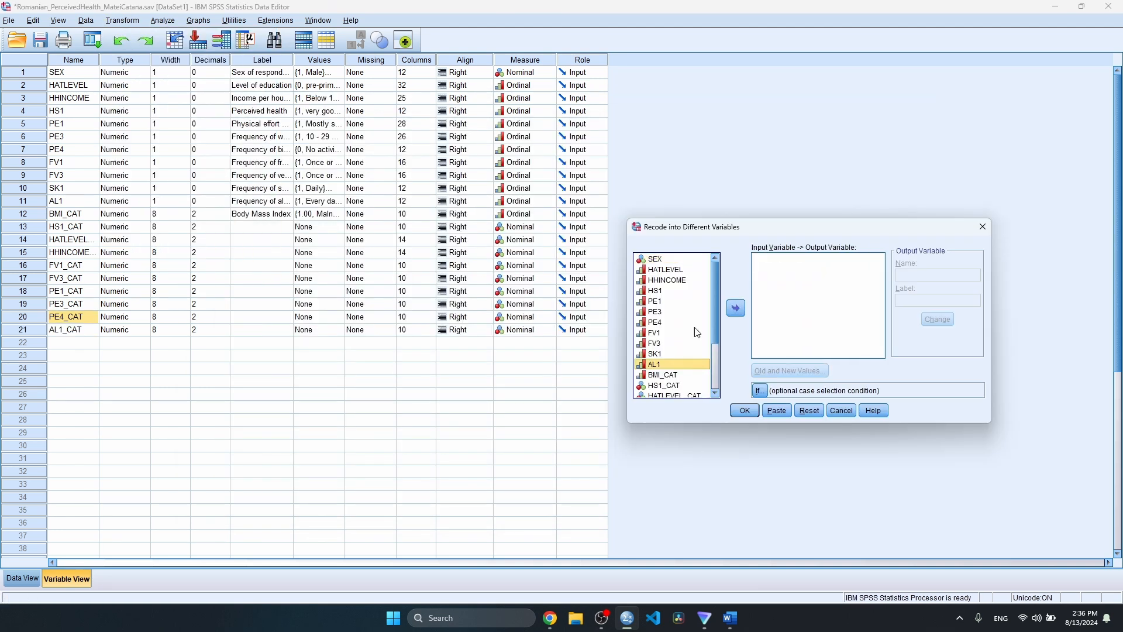
- Recode SK1 into SK1_CAT with value 3 as 1 and range 1 through 2 as the second category, and close the output without saving
{"action": "left_click", "coordinate": [735, 307]}
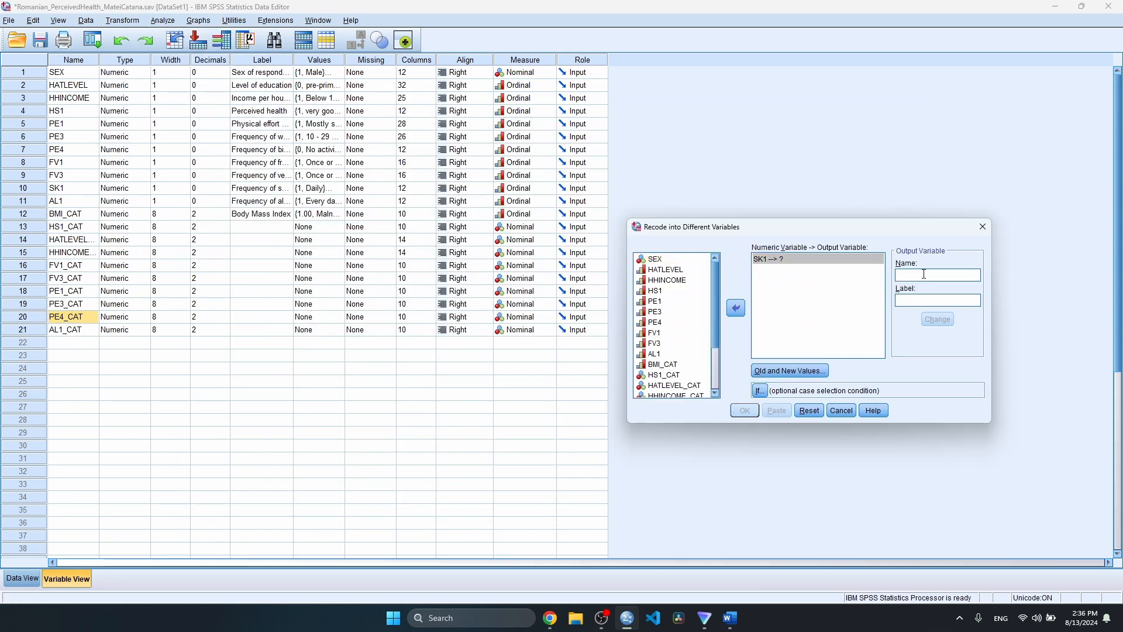
{"action": "left_click", "coordinate": [790, 371]}
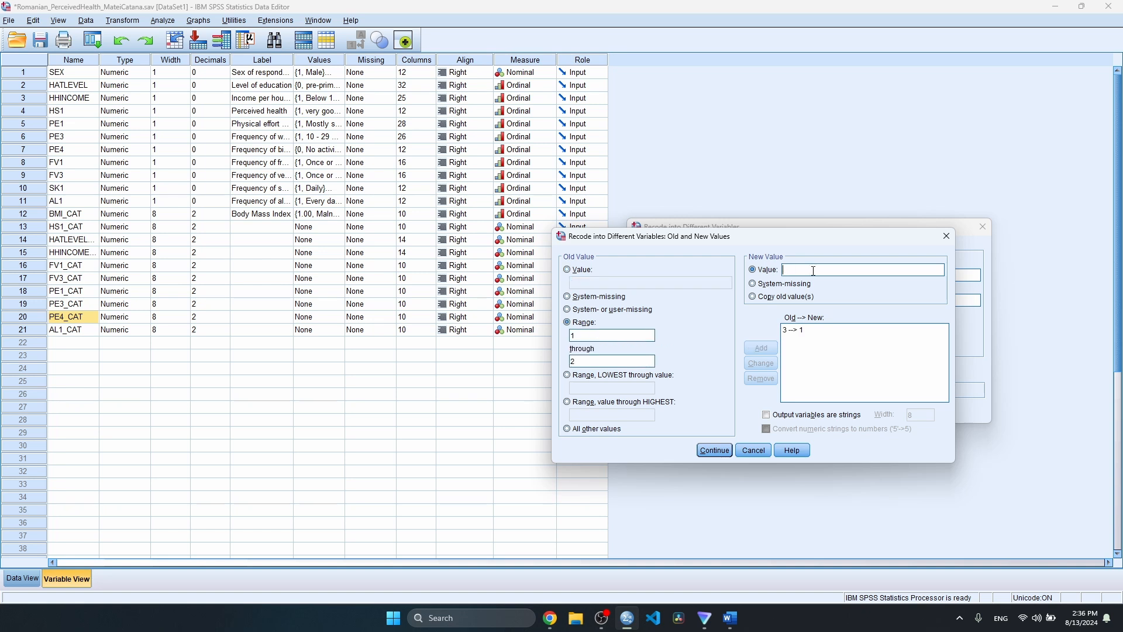
{"action": "left_click", "coordinate": [761, 348]}
{"action": "left_click", "coordinate": [715, 450]}
{"action": "left_click", "coordinate": [561, 323]}
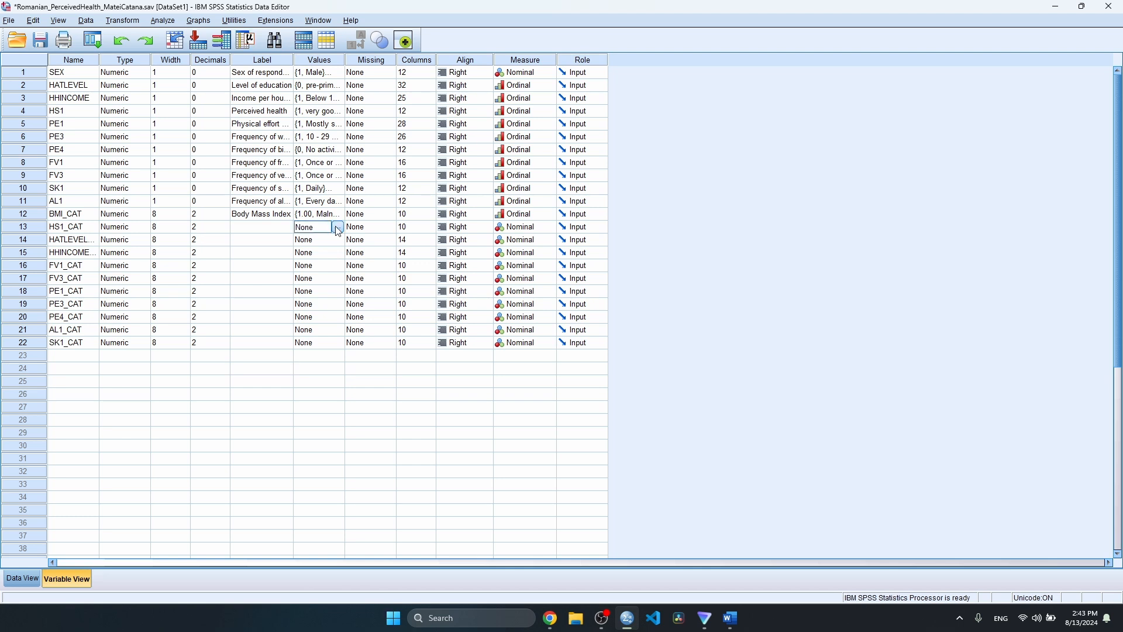
- Open the value labels of HS1_CAT and label value 1 as Healthy, copying the text from the Word document
{"action": "left_click", "coordinate": [337, 226]}
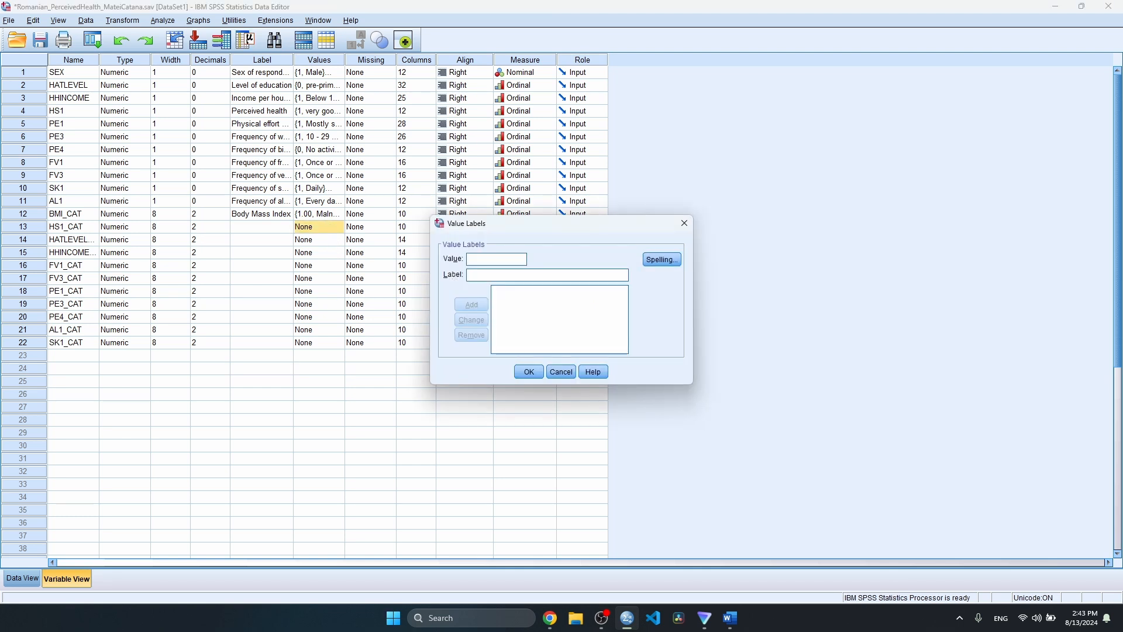
{"action": "type", "text": "1"}
{"action": "left_click", "coordinate": [505, 275]}
{"action": "key", "text": "alt+Tab"}
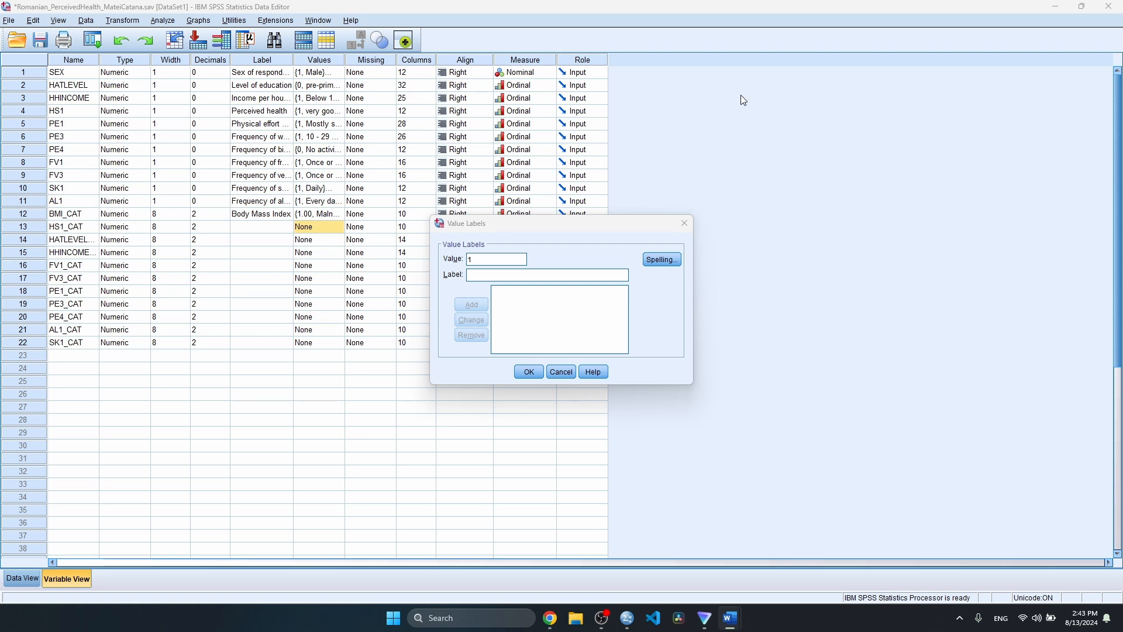
{"action": "key", "text": "alt+Tab"}
{"action": "key", "text": "ctrl+v"}
{"action": "left_click", "coordinate": [471, 304]}
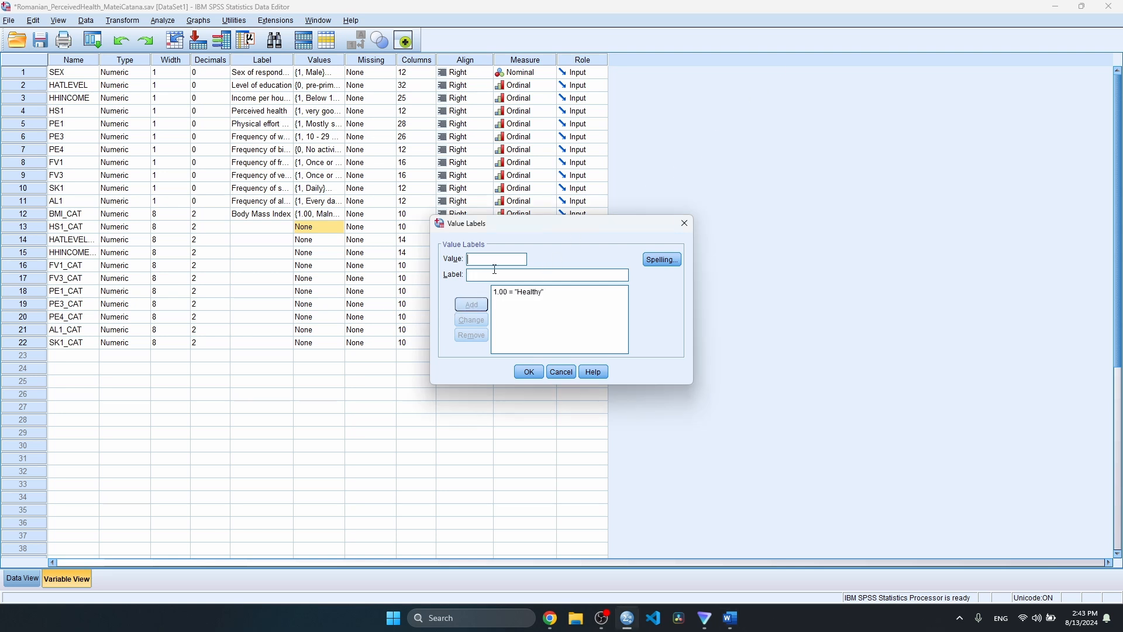
- Label HS1_CAT value 2 as Unhealthy from the Word document and accept the value labels
{"action": "key", "text": "alt+Tab"}
{"action": "key", "text": "alt+Tab"}
{"action": "key", "text": "ctrl+v"}
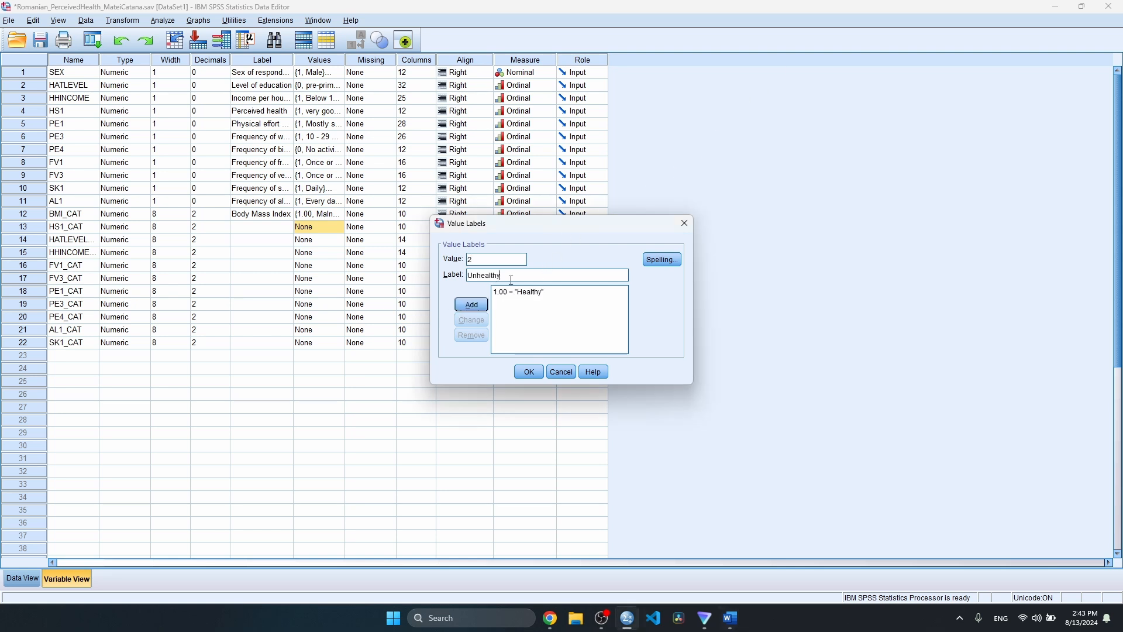
{"action": "left_click", "coordinate": [471, 304]}
{"action": "left_click", "coordinate": [529, 371]}
- Open the value labels of HATLEVEL_CAT and label value 1 as Basic Education, copied from the Word document
{"action": "left_click", "coordinate": [328, 239]}
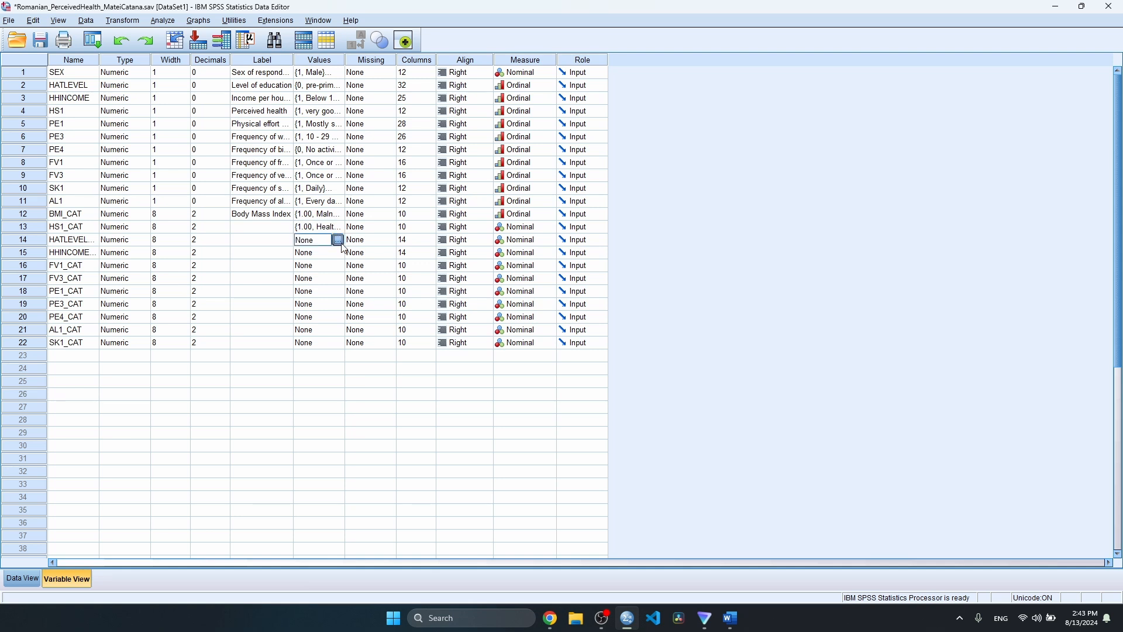
{"action": "left_click", "coordinate": [342, 240]}
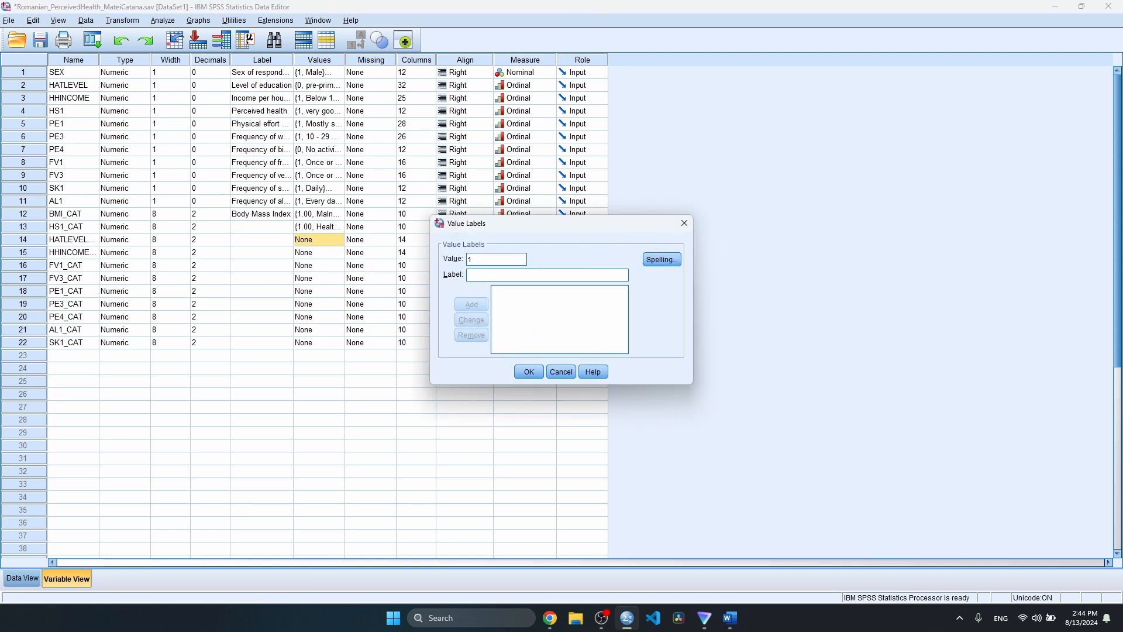
{"action": "type", "text": "1"}
{"action": "key", "text": "alt+Tab"}
{"action": "key", "text": "alt+Tab"}
{"action": "key", "text": "ctrl+v"}
{"action": "left_click", "coordinate": [463, 308]}
- Label HATLEVEL_CAT value 2 as Secondary Education
{"action": "type", "text": "2"}
{"action": "key", "text": "alt+Tab"}
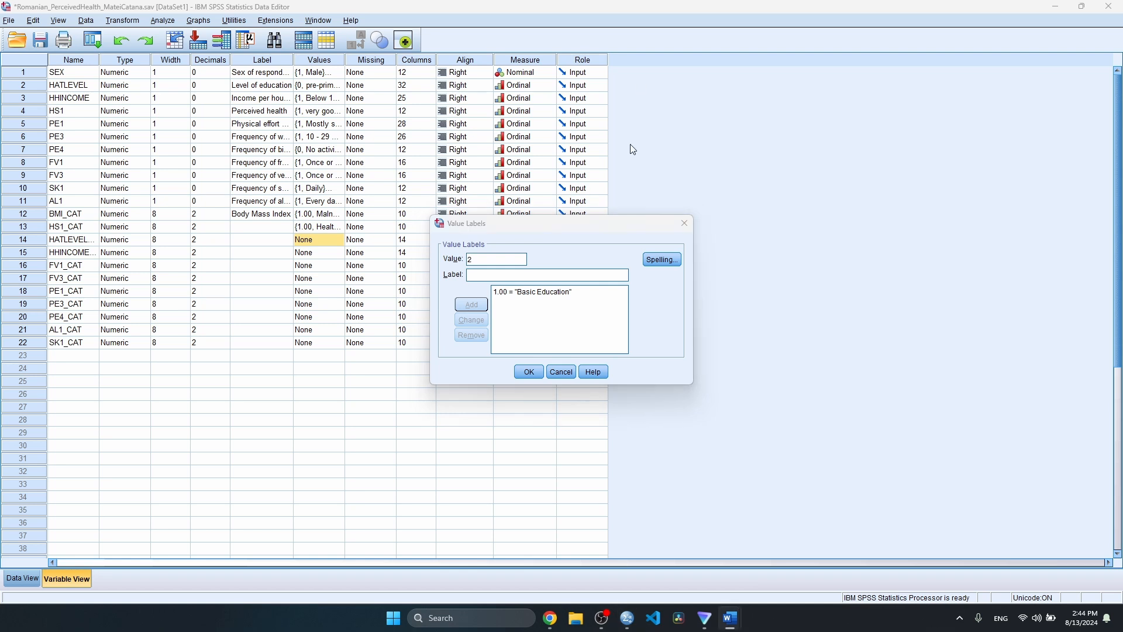
{"action": "left_click", "coordinate": [585, 275]}
{"action": "type", "text": "Secondary Education"}
{"action": "left_click", "coordinate": [482, 305]}
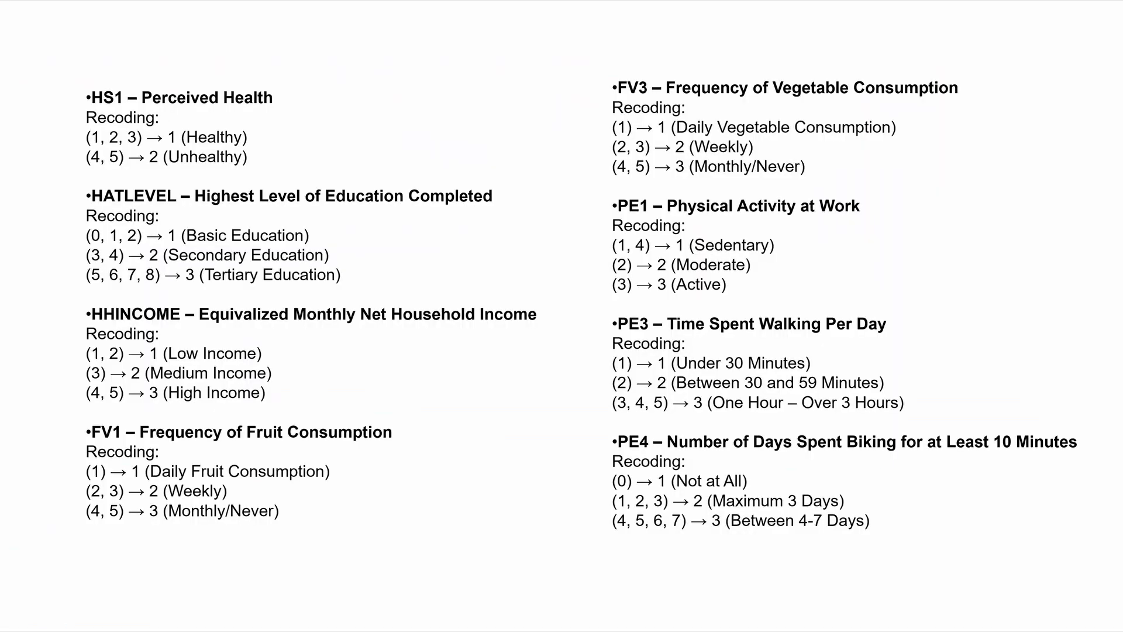
{"action": "key", "text": "Right"}
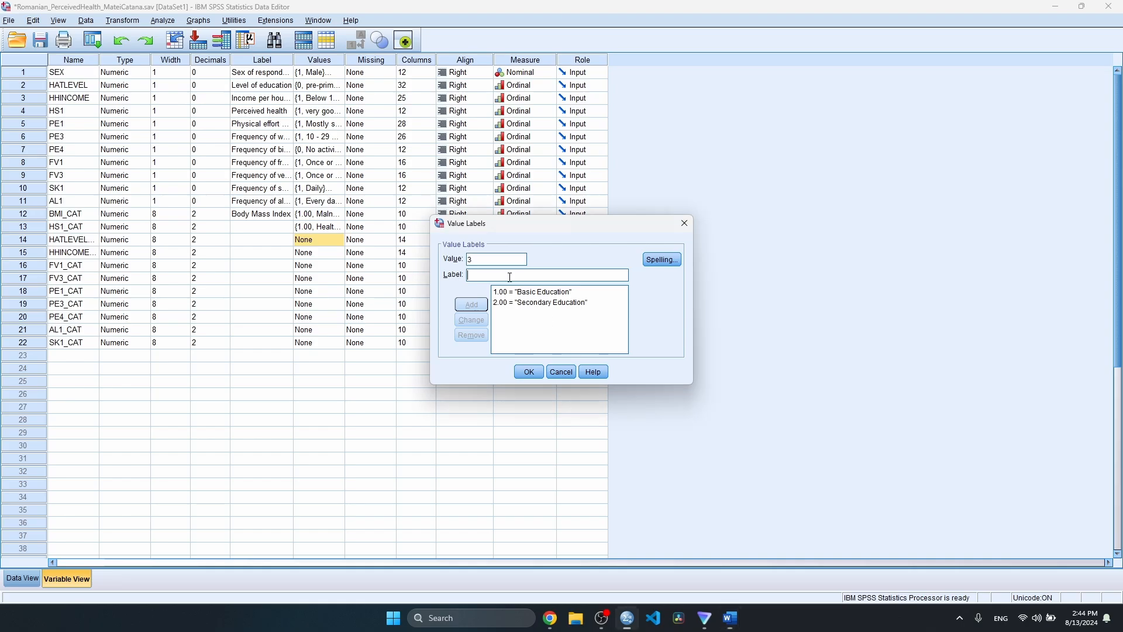
- Finish the HATLEVEL_CAT labels with value 3 as Tertiary Education, and label HHINCOME_CAT value 1 as Low Income
{"action": "left_click", "coordinate": [528, 371]}
{"action": "left_click", "coordinate": [316, 253]}
{"action": "left_click", "coordinate": [341, 253]}
{"action": "type", "text": "1.00 = \"Low Income"}
{"action": "left_click", "coordinate": [480, 304]}
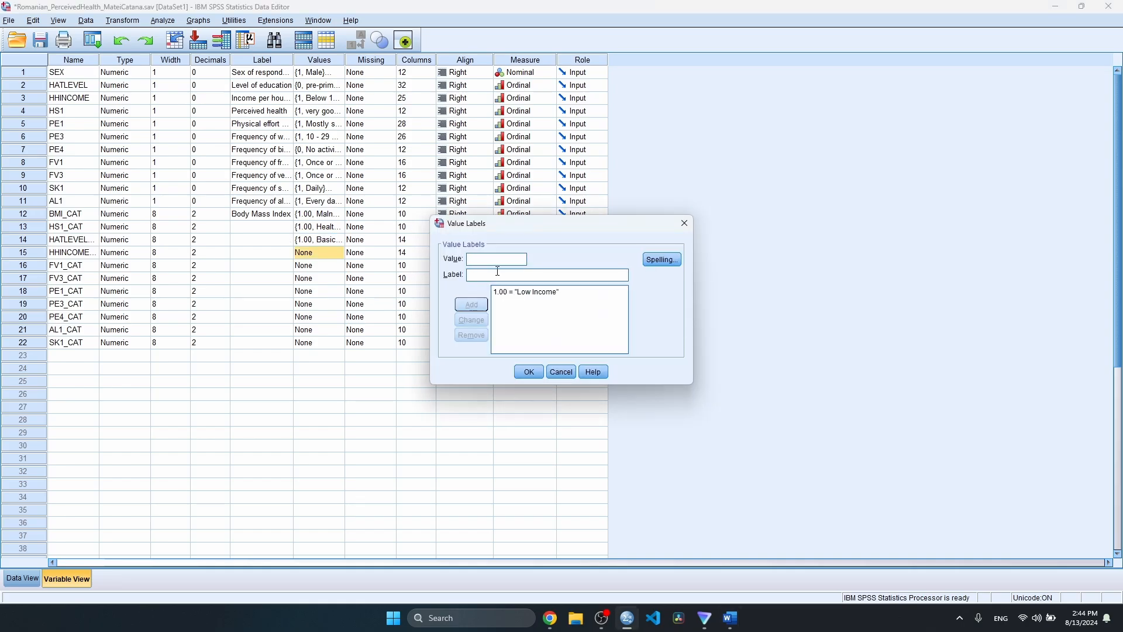
- Label HHINCOME_CAT value 2 as Medium Income and value 3 as High Income, and accept the value labels
{"action": "type", "text": "2"}
{"action": "left_click", "coordinate": [547, 275]}
{"action": "type", "text": "Medium Income"}
{"action": "left_click", "coordinate": [479, 304]}
{"action": "type", "text": "High Income"}
{"action": "left_click", "coordinate": [485, 305]}
{"action": "left_click", "coordinate": [528, 372]}
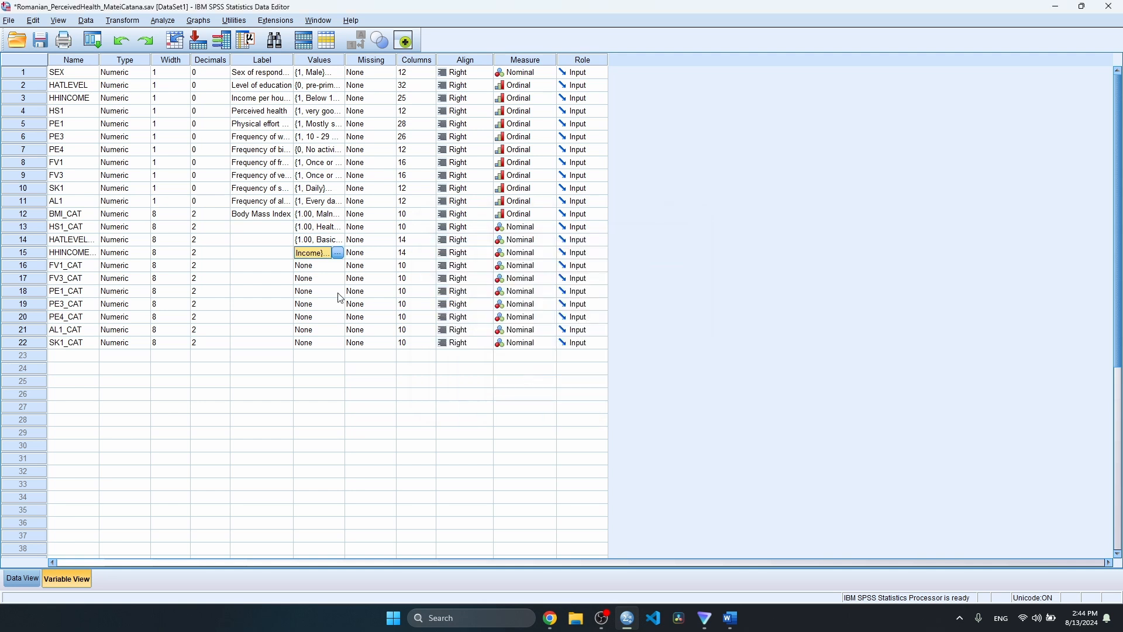
- Open the value labels of FV1_CAT and label value 1 as Daily Vegetable Consumption
{"action": "left_click", "coordinate": [317, 266]}
{"action": "left_click", "coordinate": [340, 265]}
{"action": "type", "text": "1"}
{"action": "left_click", "coordinate": [546, 275]}
{"action": "type", "text": "Daily Vegetable Consumption"}
{"action": "left_click", "coordinate": [472, 301]}
- Label FV1_CAT value 2 as Weekly, add the label for value 3, and accept the value labels
{"action": "type", "text": "2"}
{"action": "left_click", "coordinate": [547, 276]}
{"action": "type", "text": "Weekly"}
{"action": "left_click", "coordinate": [472, 305]}
{"action": "type", "text": "3"}
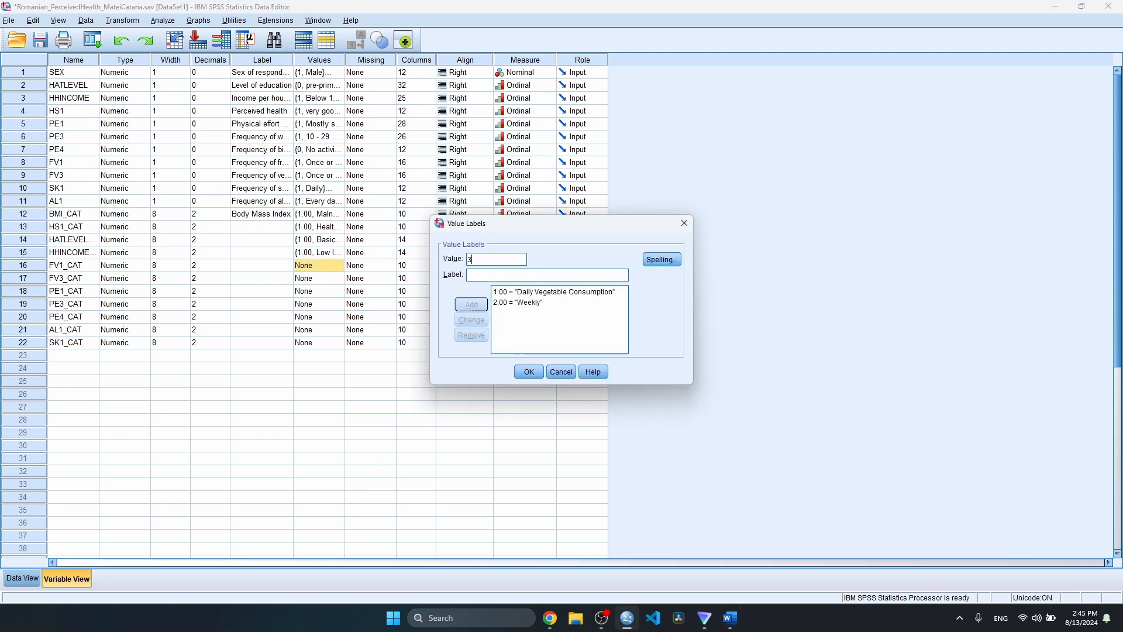
{"action": "left_click", "coordinate": [485, 275]}
{"action": "left_click", "coordinate": [529, 371]}
- Label FV3_CAT value 1 as Sedentary and value 2 as Moderate, and accept the value labels
{"action": "left_click", "coordinate": [317, 279]}
{"action": "left_click", "coordinate": [340, 278]}
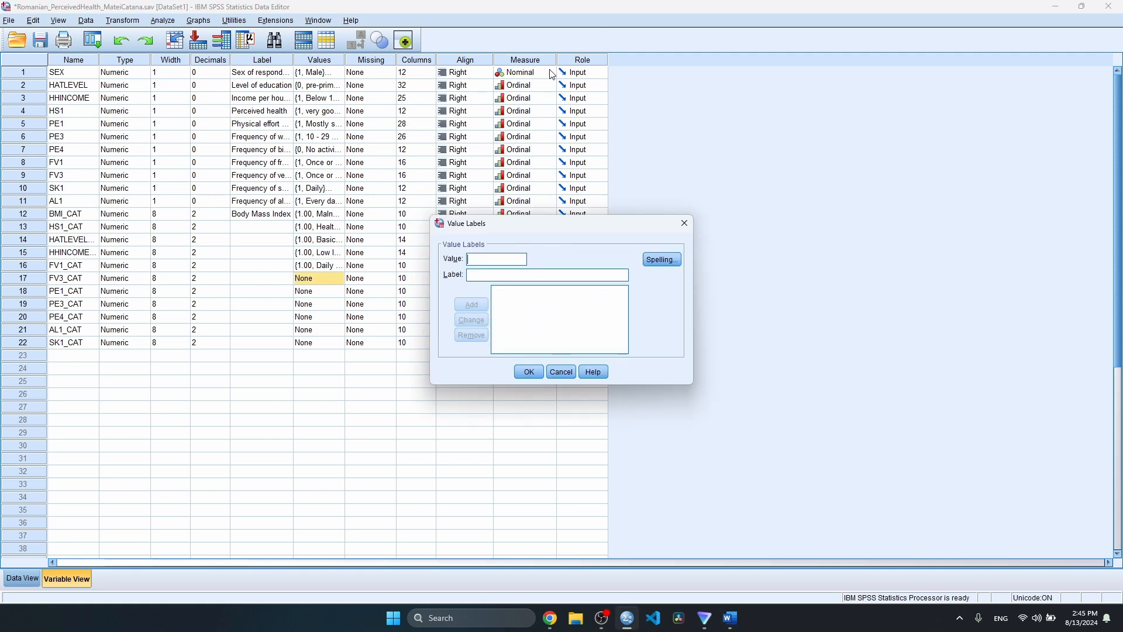
{"action": "type", "text": "1"}
{"action": "left_click", "coordinate": [546, 275]}
{"action": "type", "text": "Sedentary"}
{"action": "left_click", "coordinate": [483, 305]}
{"action": "type", "text": "2"}
{"action": "left_click", "coordinate": [577, 276]}
{"action": "type", "text": "Moderate"}
{"action": "left_click", "coordinate": [479, 305]}
{"action": "left_click", "coordinate": [529, 371]}
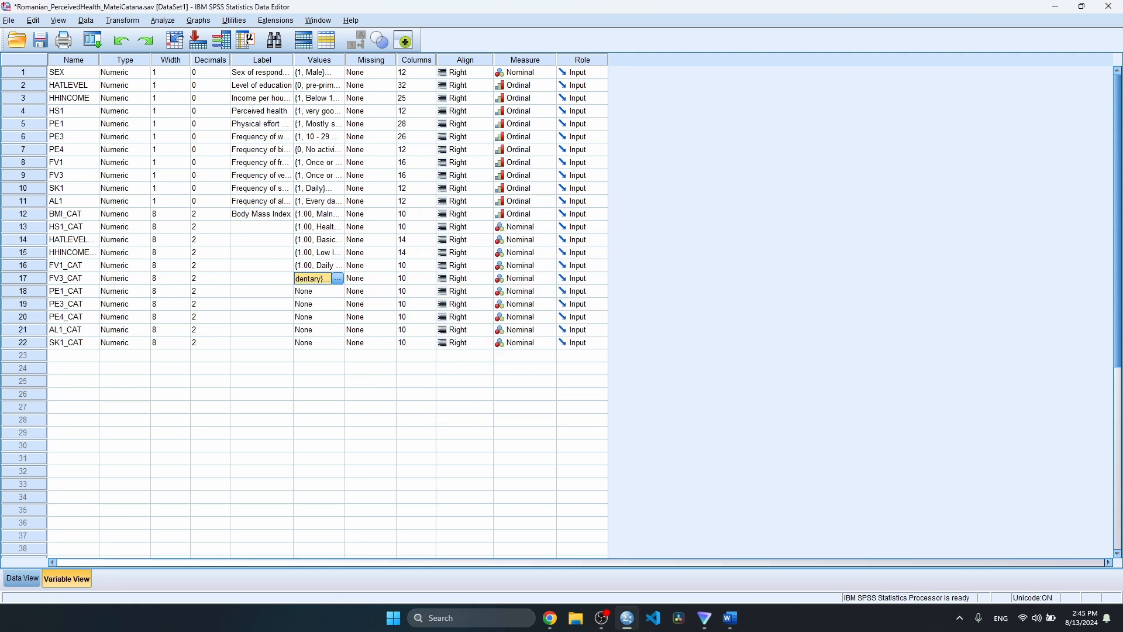
- Label PE1_CAT value 1 as Under 30 Minutes and value 2 as Between 30 and 59 Minutes
{"action": "left_click", "coordinate": [317, 291]}
{"action": "left_click", "coordinate": [339, 291]}
{"action": "type", "text": "1"}
{"action": "left_click", "coordinate": [547, 276]}
{"action": "type", "text": "Under 30 Minutes"}
{"action": "left_click", "coordinate": [471, 305]}
{"action": "type", "text": "2"}
{"action": "left_click", "coordinate": [546, 275]}
{"action": "type", "text": "Between 30 and 59 Minutes"}
{"action": "left_click", "coordinate": [472, 304]}
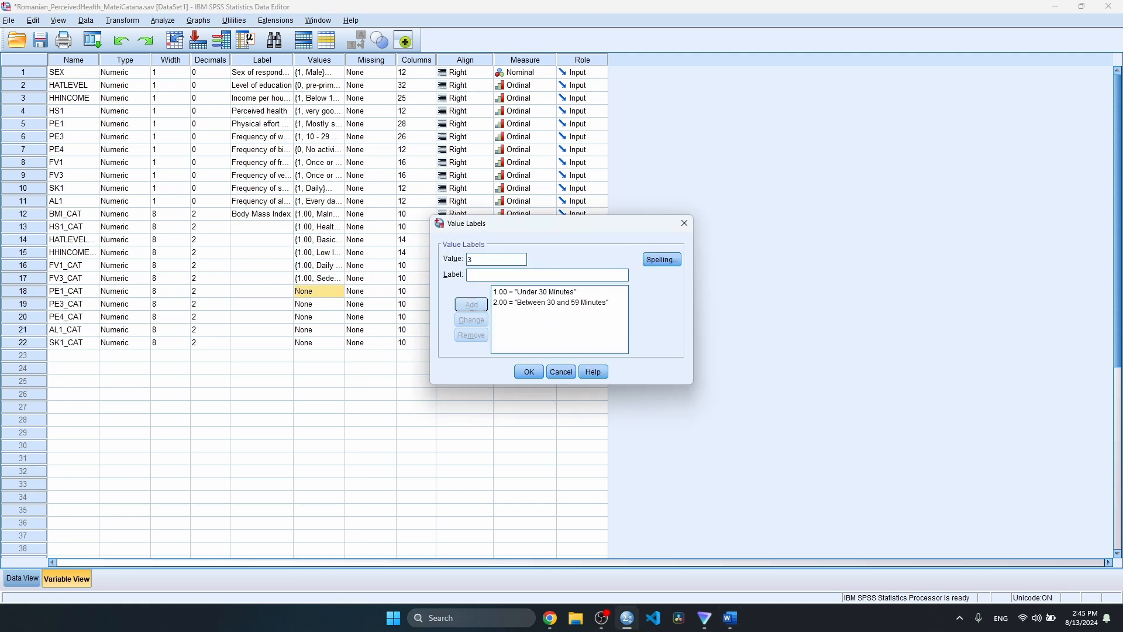
- Label PE1_CAT value 3 as Over 3 Hours and accept the value labels
{"action": "type", "text": "3"}
{"action": "left_click", "coordinate": [546, 275]}
{"action": "type", "text": "Over 3 Hours"}
{"action": "left_click", "coordinate": [471, 305]}
{"action": "left_click", "coordinate": [529, 372]}
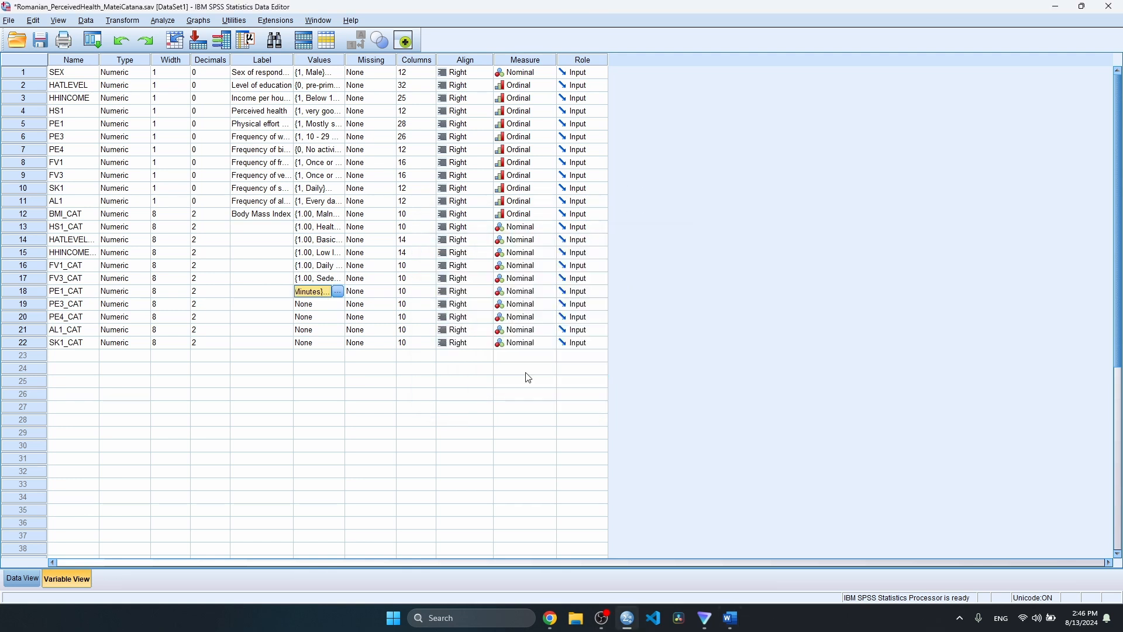
{"action": "left_click", "coordinate": [340, 304]}
{"action": "left_click", "coordinate": [684, 222]}
{"action": "left_click", "coordinate": [82, 282]}
- Replace all existing value labels of PE1_CAT with value 1 as Sedentary and value 2 as Moderate, and accept them
{"action": "left_click", "coordinate": [317, 292]}
{"action": "left_click", "coordinate": [340, 291]}
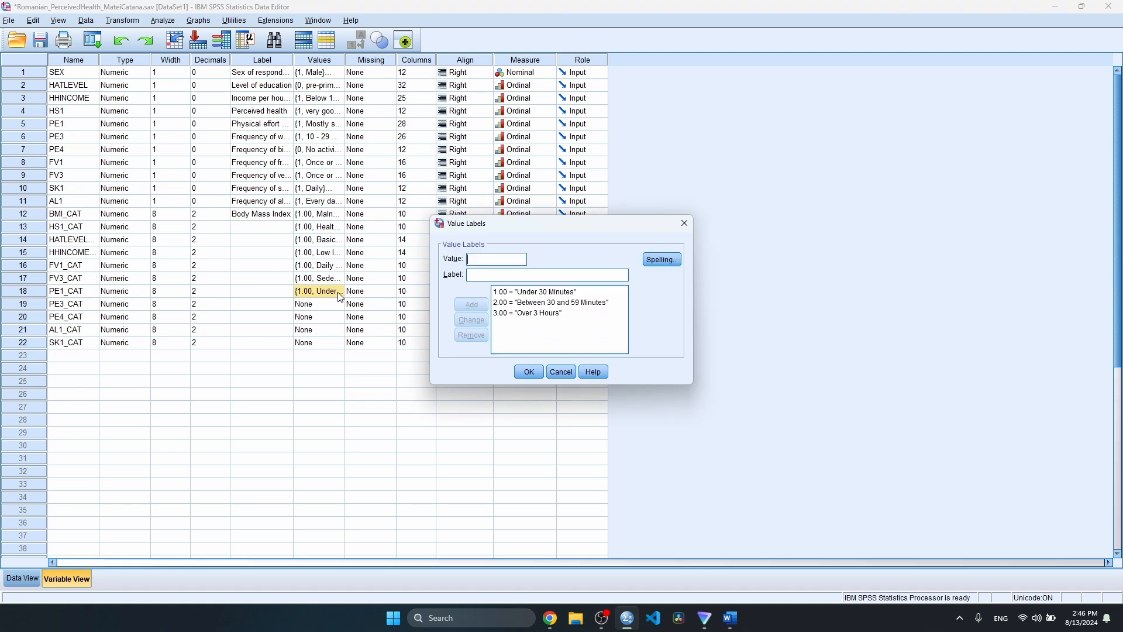
{"action": "left_click", "coordinate": [535, 292]}
{"action": "left_click", "coordinate": [471, 336]}
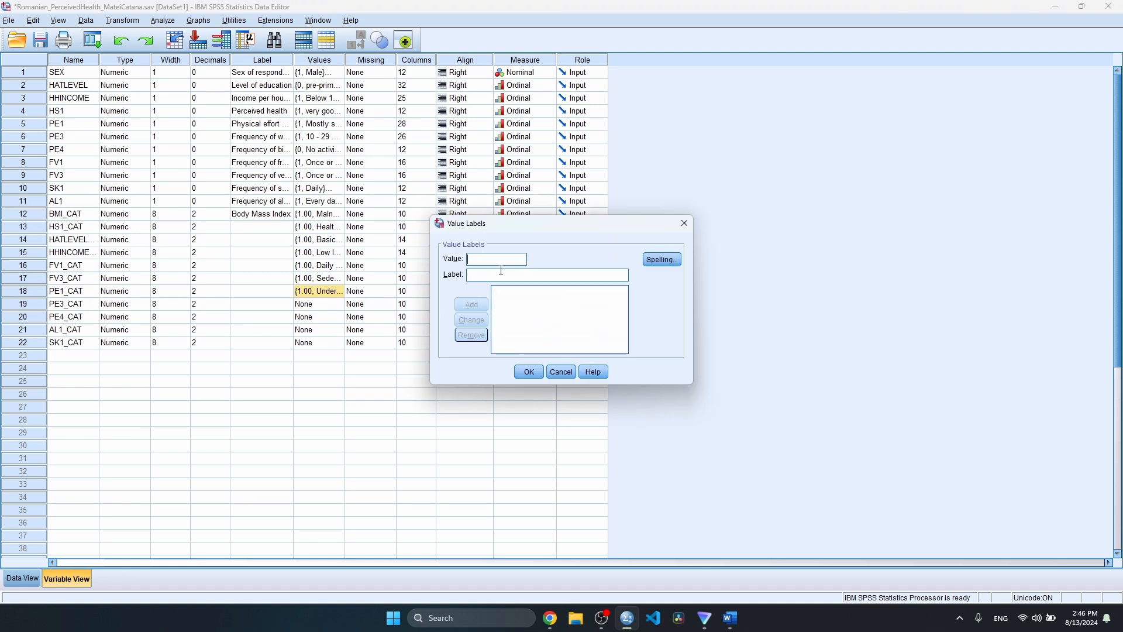
{"action": "type", "text": "1"}
{"action": "left_click", "coordinate": [546, 276]}
{"action": "type", "text": "Sedentary"}
{"action": "left_click", "coordinate": [471, 304]}
{"action": "type", "text": "2.00 = \"Moderate"}
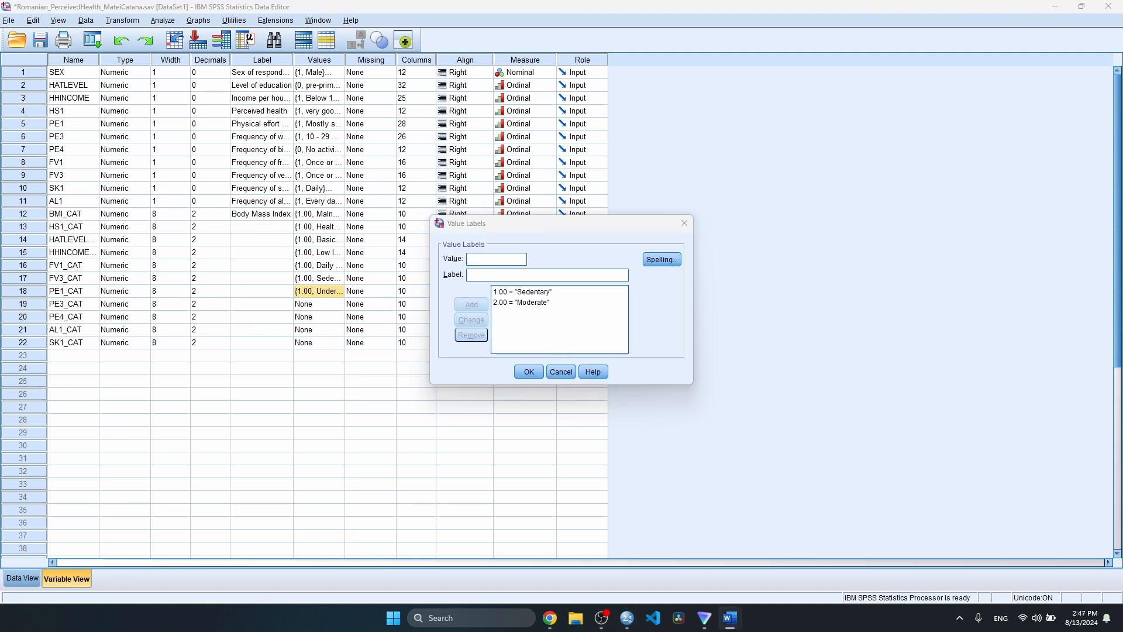
{"action": "left_click", "coordinate": [529, 372]}
- Open the value labels of PE3_CAT and label value 1 as Under 30 Minutes
{"action": "left_click", "coordinate": [319, 303]}
{"action": "left_click", "coordinate": [340, 304]}
{"action": "type", "text": "1"}
{"action": "key", "text": "Tab"}
{"action": "type", "text": "Under 30 Minutes"}
{"action": "key", "text": "Return"}
- Label PE3_CAT value 2 as Between 30 and 59 Minutes and value 3 as One Hour - Over 3 Hours, and accept the labels
{"action": "type", "text": "2"}
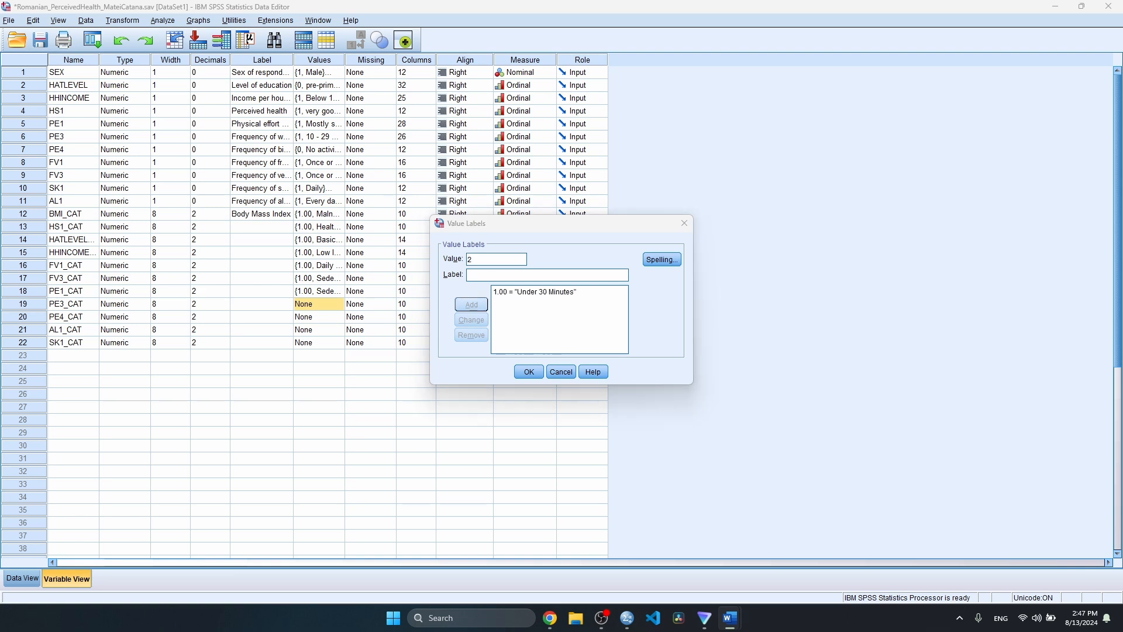
{"action": "key", "text": "Tab"}
{"action": "type", "text": "Between 30 and 59 Minutes"}
{"action": "key", "text": "Return"}
{"action": "type", "text": "3"}
{"action": "key", "text": "Tab"}
{"action": "type", "text": "Over 1 Hour"}
{"action": "key", "text": "Return"}
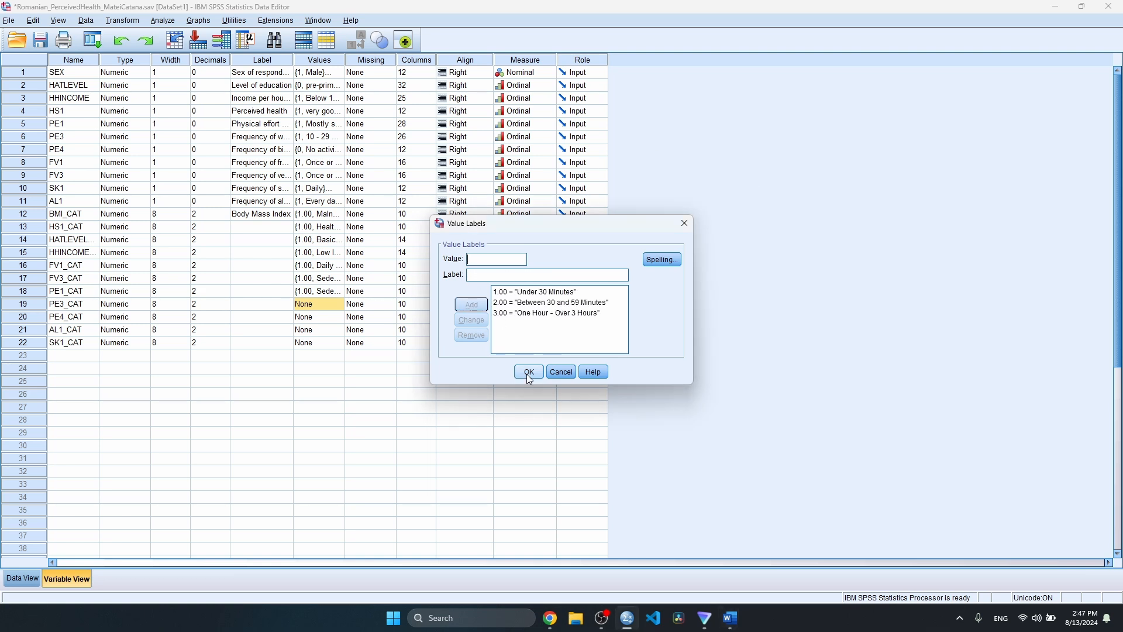
{"action": "left_click", "coordinate": [529, 372]}
- Label PE4_CAT value 1 as Not at All and value 2 as Maximum 3 Days, and accept the value labels
{"action": "left_click", "coordinate": [319, 317]}
{"action": "left_click", "coordinate": [340, 316]}
{"action": "type", "text": "1"}
{"action": "key", "text": "Tab"}
{"action": "type", "text": "Not at All"}
{"action": "key", "text": "Return"}
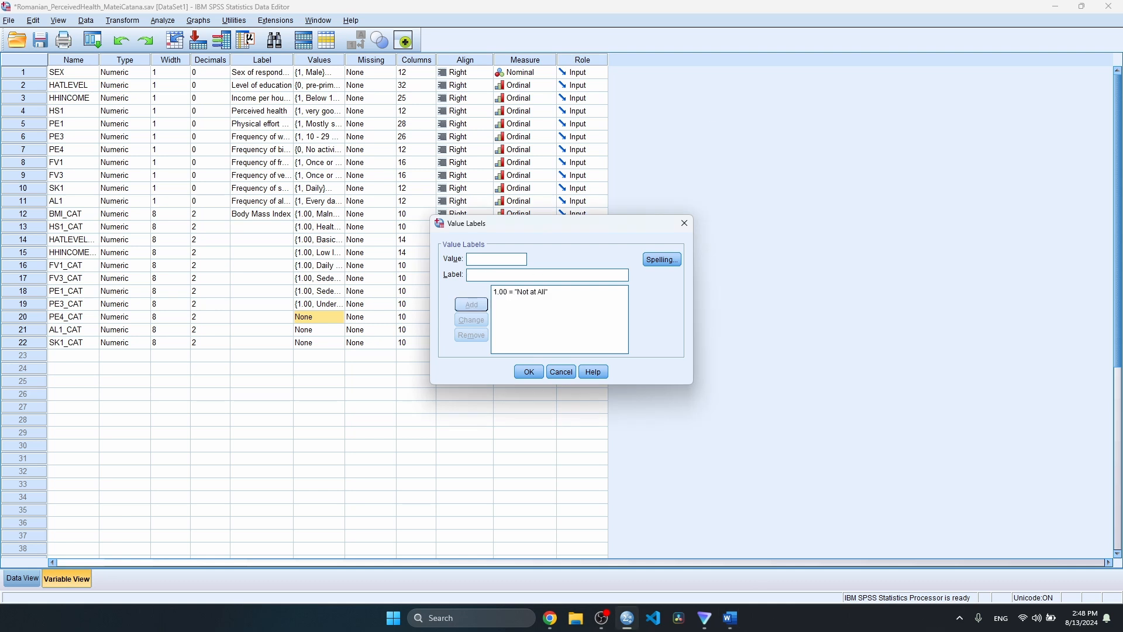
{"action": "type", "text": "2"}
{"action": "key", "text": "Tab"}
{"action": "type", "text": "Maximum 3 Days"}
{"action": "key", "text": "Return"}
{"action": "key", "text": "Return"}
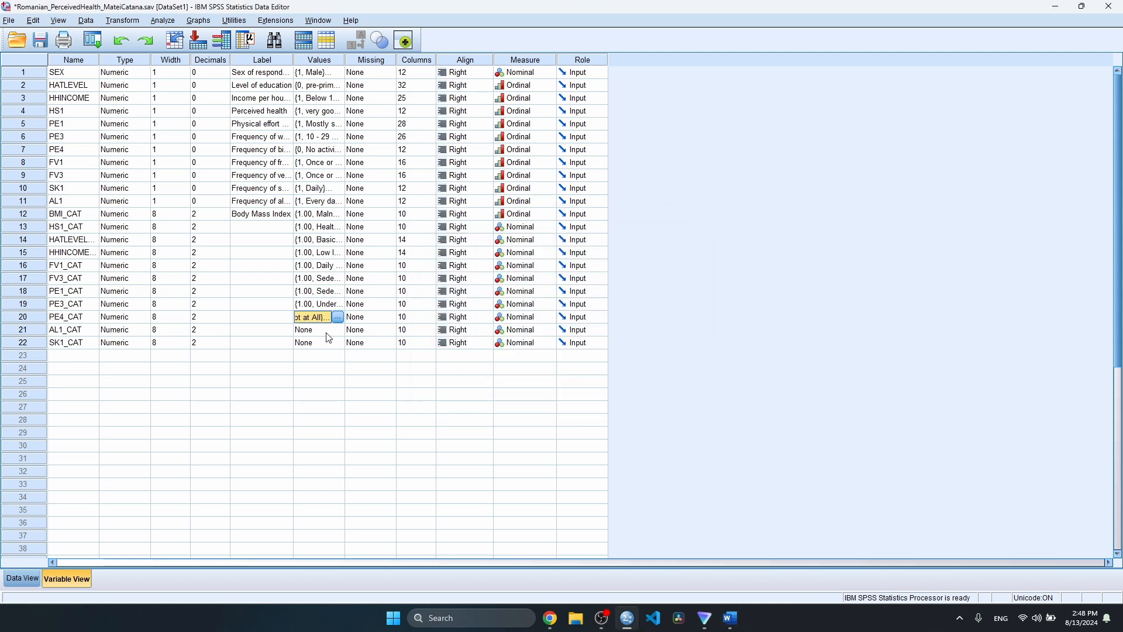
- Label AL1_CAT value 1 as Monthly and value 2 as Weekly, and accept the value labels
{"action": "left_click", "coordinate": [328, 329]}
{"action": "left_click", "coordinate": [340, 330]}
{"action": "type", "text": "1"}
{"action": "key", "text": "Tab"}
{"action": "type", "text": "Monthly"}
{"action": "left_click", "coordinate": [471, 304]}
{"action": "type", "text": "2"}
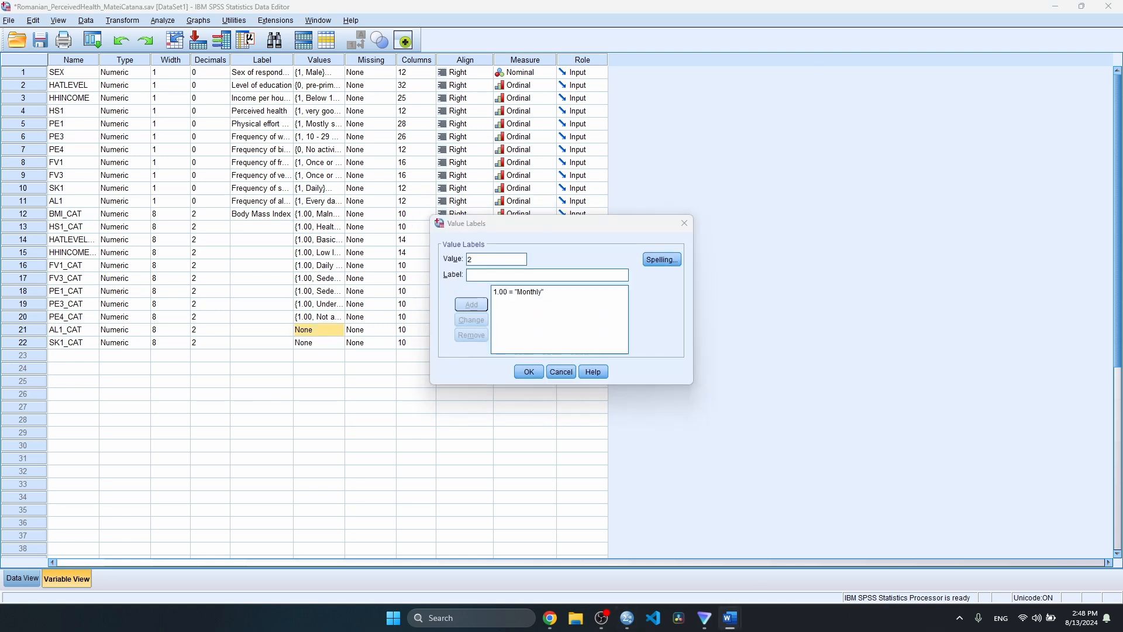
{"action": "key", "text": "Tab"}
{"action": "type", "text": "Weekly"}
{"action": "key", "text": "Return"}
{"action": "key", "text": "Return"}
- Label SK1_CAT value 1 as Non-Smoker, add the label for value 2, and accept the value labels
{"action": "left_click", "coordinate": [319, 343]}
{"action": "left_click", "coordinate": [338, 343]}
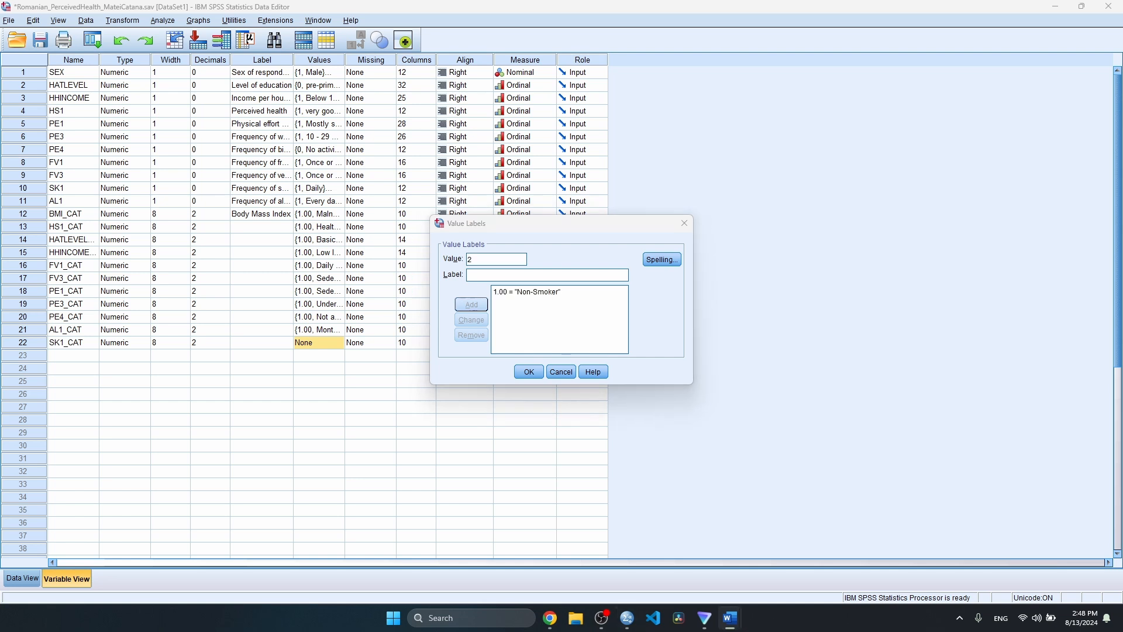
{"action": "left_click", "coordinate": [528, 373]}
- Copy the variable label Perceived health from HS1 to HS1_CAT
{"action": "left_click", "coordinate": [262, 72]}
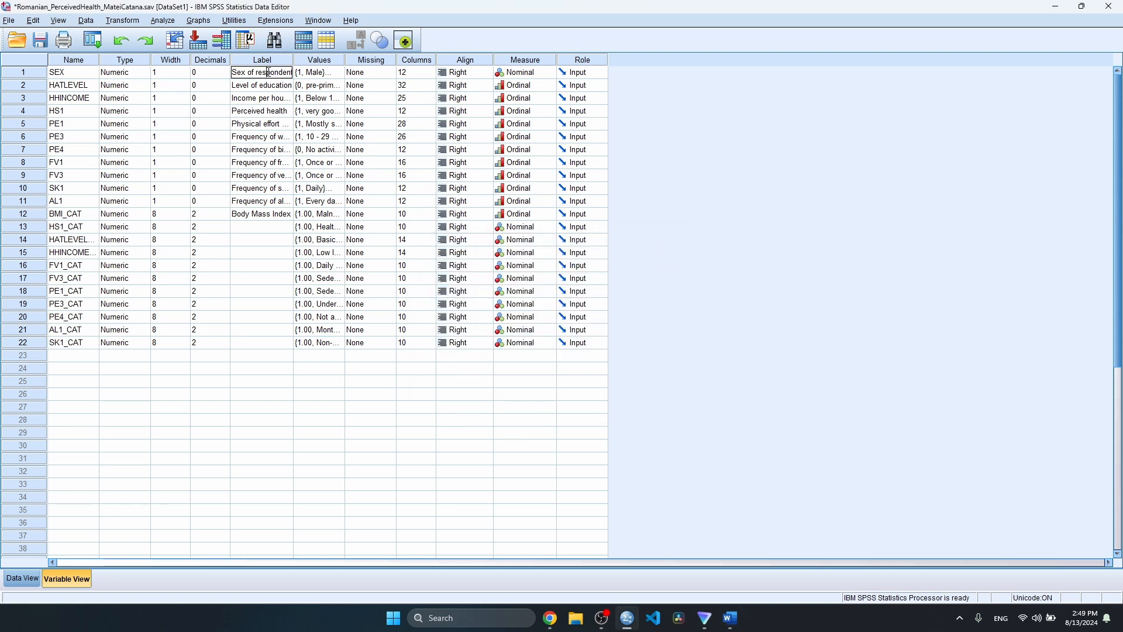
{"action": "left_click", "coordinate": [261, 227]}
{"action": "double_click", "coordinate": [261, 114]}
{"action": "key", "text": "ctrl+c"}
{"action": "double_click", "coordinate": [260, 228]}
{"action": "key", "text": "ctrl+v"}
{"action": "key", "text": "Return"}
- Copy the variable label Level of education from HATLEVEL to HATLEVEL_CAT
{"action": "left_click", "coordinate": [262, 100]}
{"action": "left_click", "coordinate": [260, 241]}
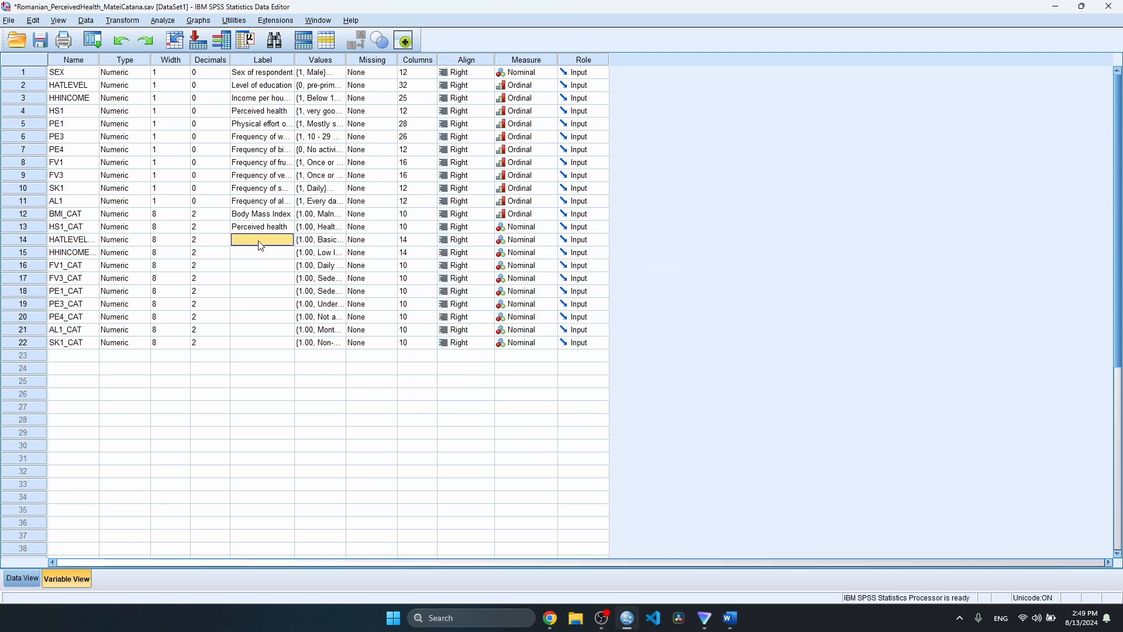
{"action": "double_click", "coordinate": [261, 86]}
{"action": "key", "text": "ctrl+c"}
{"action": "double_click", "coordinate": [261, 240]}
{"action": "key", "text": "ctrl+v"}
{"action": "key", "text": "Return"}
- Widen the Label column and copy the labels Frequency of fruits to FV1_CAT and Frequency of vegetables to FV3_CAT
{"action": "left_click_drag", "start_coordinate": [294, 60], "coordinate": [361, 60]}
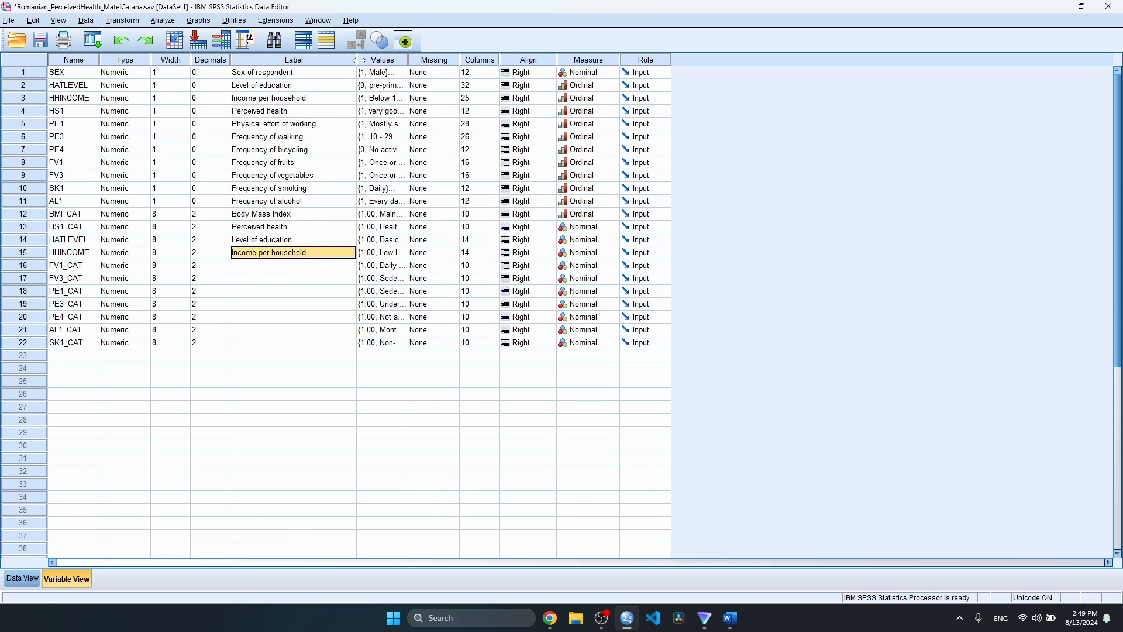
{"action": "double_click", "coordinate": [239, 163]}
{"action": "key", "text": "ctrl+c"}
{"action": "double_click", "coordinate": [254, 265]}
{"action": "key", "text": "ctrl+v"}
{"action": "left_click", "coordinate": [263, 175]}
{"action": "key", "text": "ctrl+c"}
{"action": "double_click", "coordinate": [253, 279]}
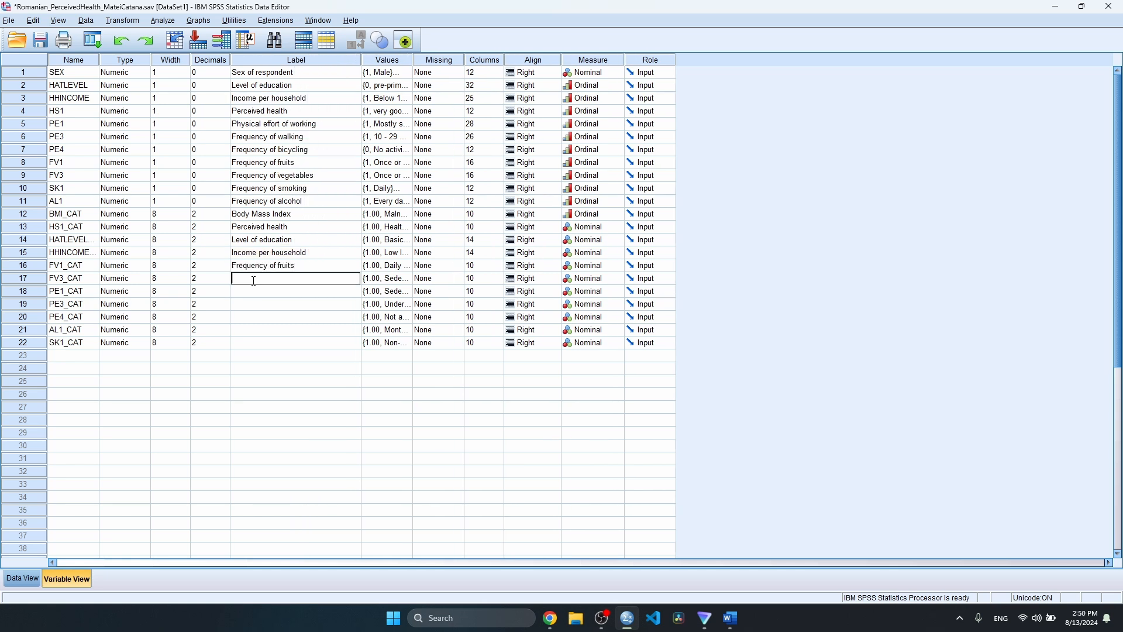
{"action": "key", "text": "ctrl+v"}
- Copy the labels Physical effort of working, Frequency of walking and Frequency of bicycling to PE1_CAT, PE3_CAT and PE4_CAT respectively
{"action": "left_click", "coordinate": [261, 124]}
{"action": "key", "text": "ctrl+c"}
{"action": "double_click", "coordinate": [269, 304]}
{"action": "key", "text": "ctrl+v"}
{"action": "left_click", "coordinate": [263, 151]}
{"action": "key", "text": "ctrl+c"}
{"action": "double_click", "coordinate": [263, 317]}
{"action": "key", "text": "ctrl+v"}
{"action": "key", "text": "Return"}
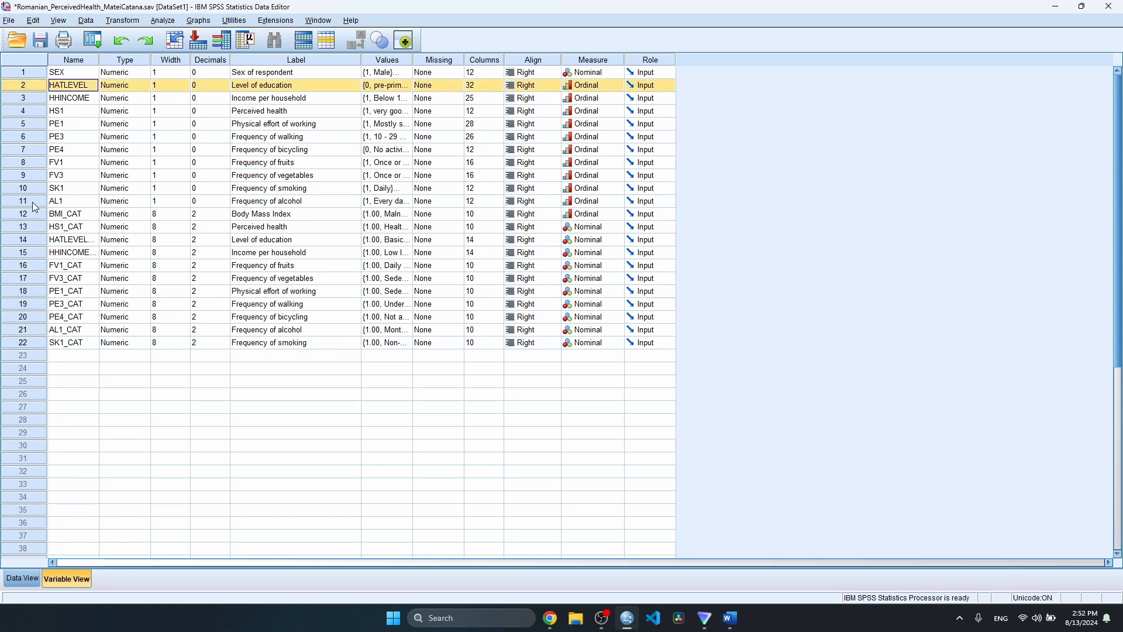
- Delete the original variables from HATLEVEL through AL1, keeping SEX and the recoded _CAT variables
{"action": "left_click", "coordinate": [23, 200], "text": "shift"}
{"action": "right_click", "coordinate": [31, 201]}
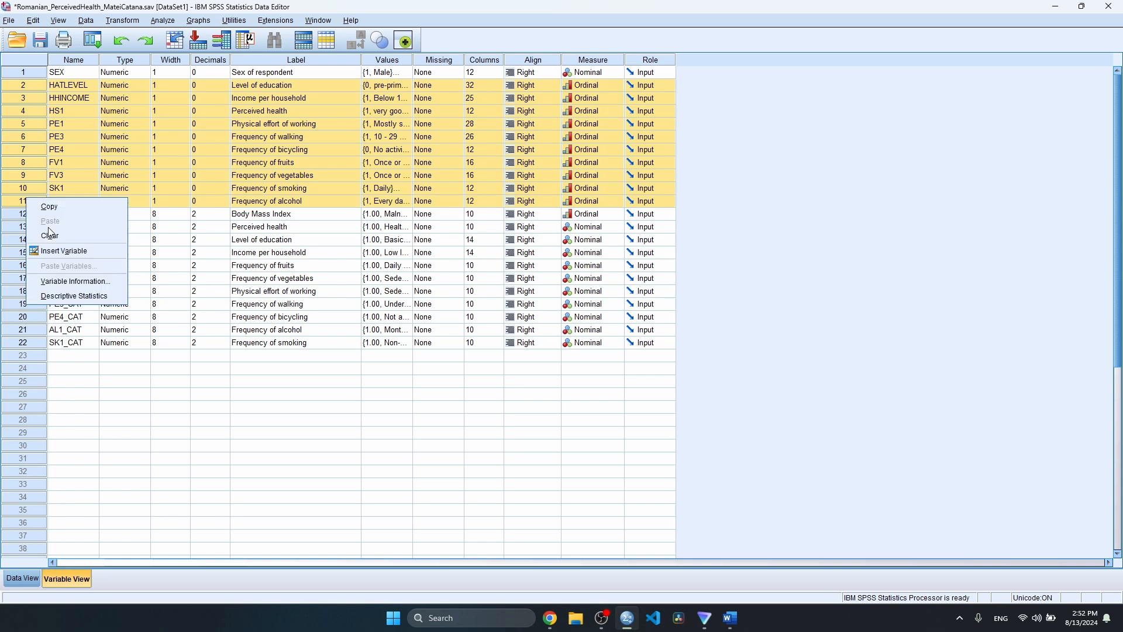
{"action": "left_click", "coordinate": [51, 235]}
{"action": "left_click", "coordinate": [57, 215]}
{"action": "left_click", "coordinate": [120, 267]}
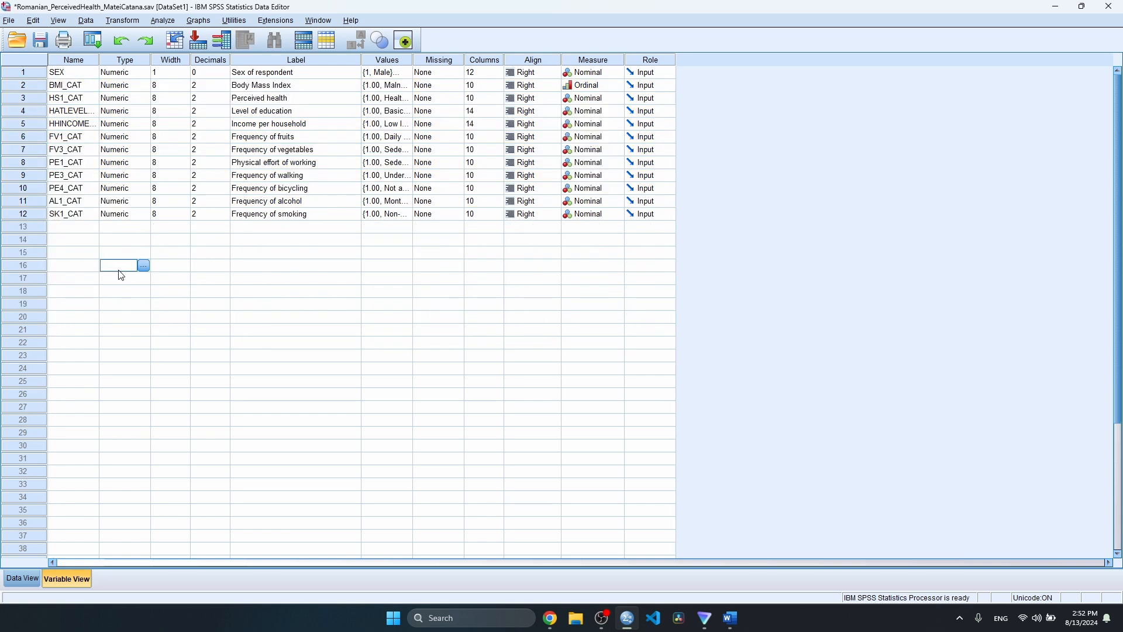